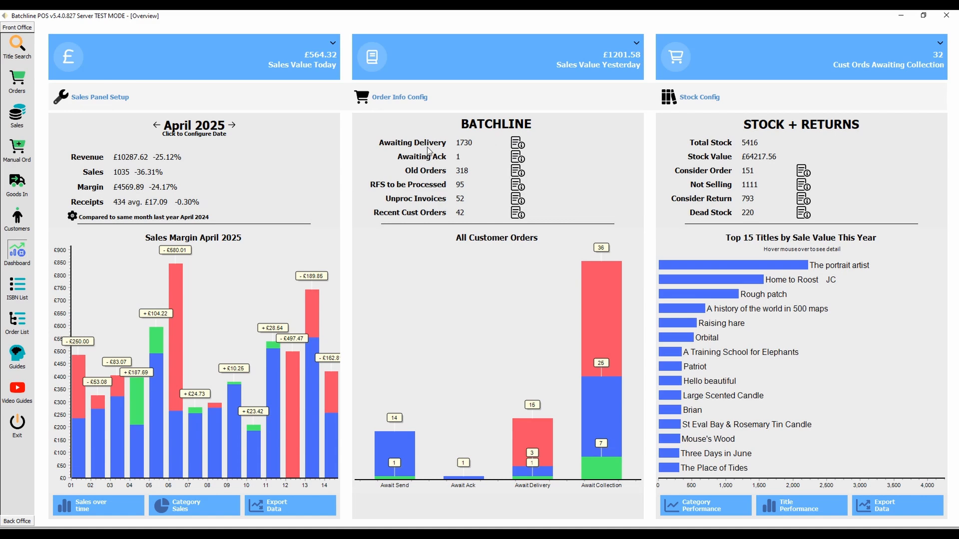
# Step: Open the order lines awaiting delivery and examine the age in days of the oldest lines
pyautogui.click(517, 145)
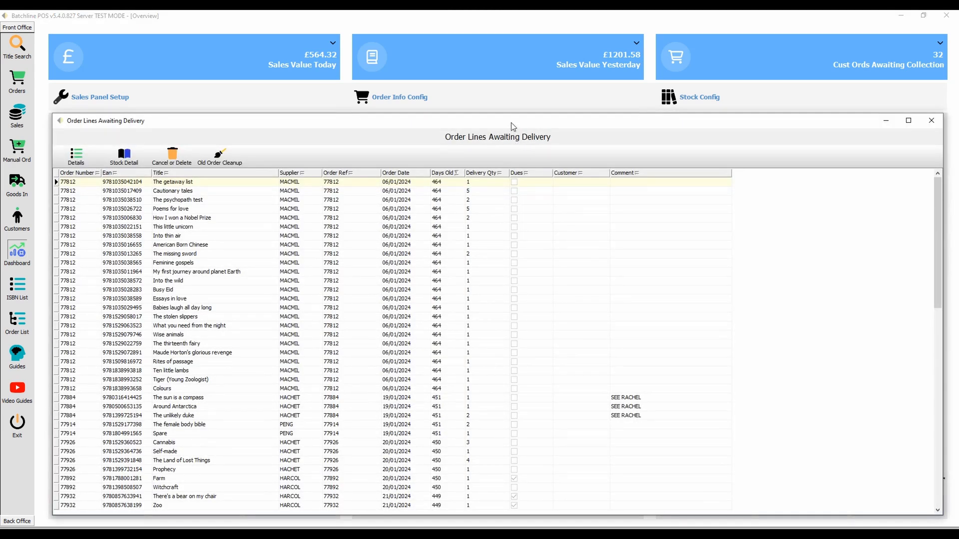
pyautogui.moveTo(512, 126); pyautogui.dragTo(512, 123)
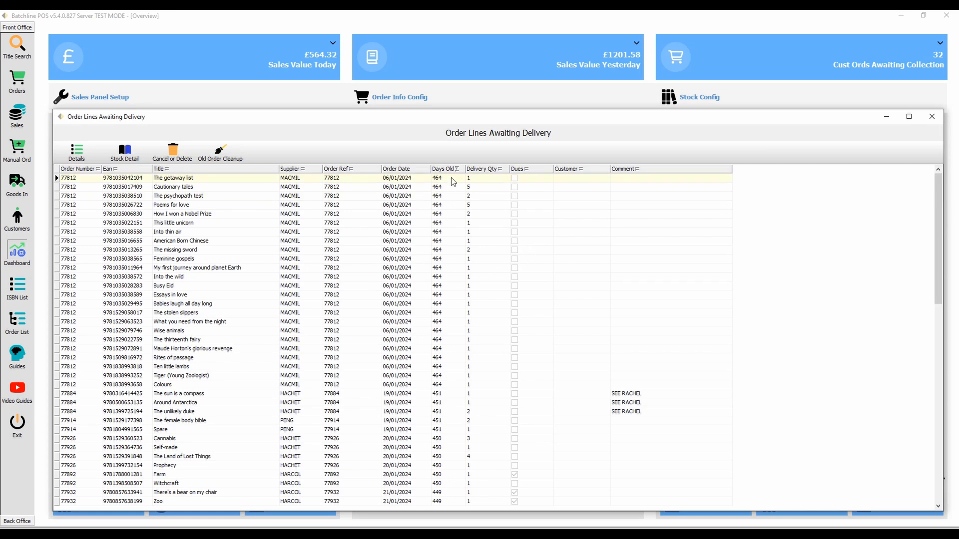
pyautogui.click(450, 206)
pyautogui.click(442, 179)
pyautogui.click(209, 223)
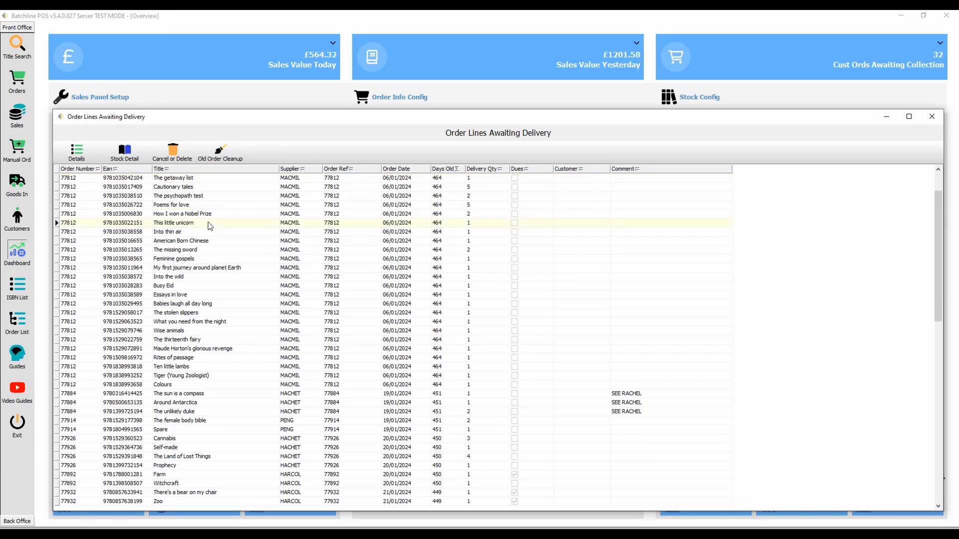
pyautogui.click(188, 179)
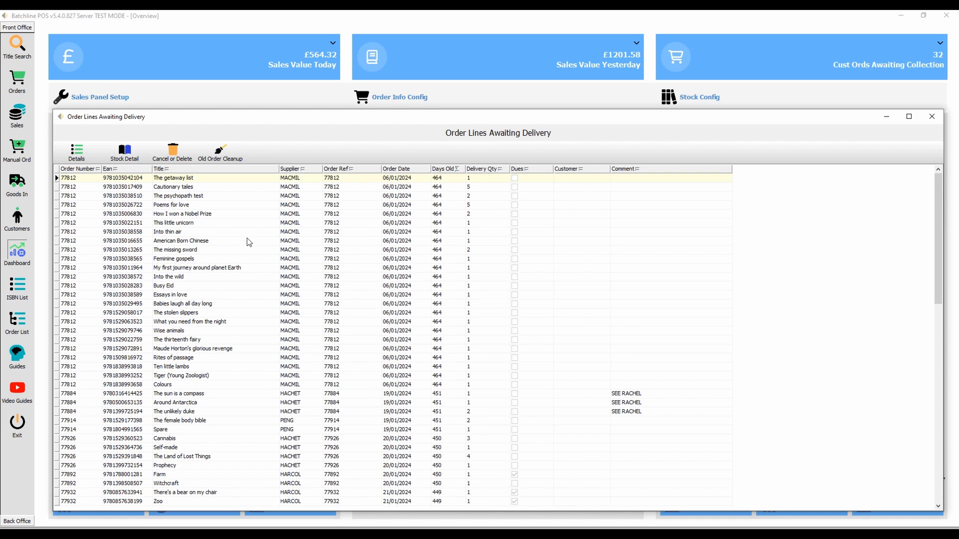
pyautogui.click(199, 233)
pyautogui.click(448, 178)
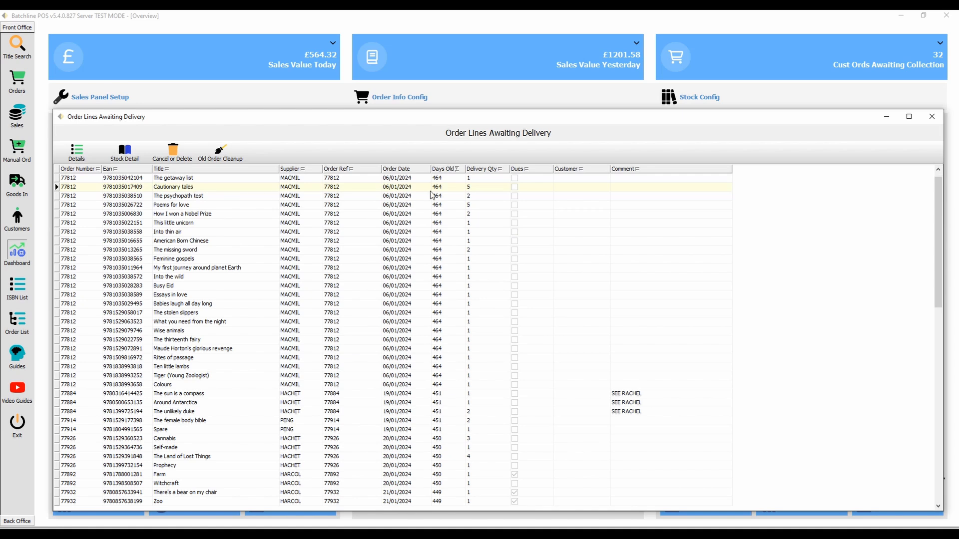
pyautogui.click(450, 189)
# Step: Delete the order line for The getaway list as arrived, without recording it as cancelled
pyautogui.click(190, 179)
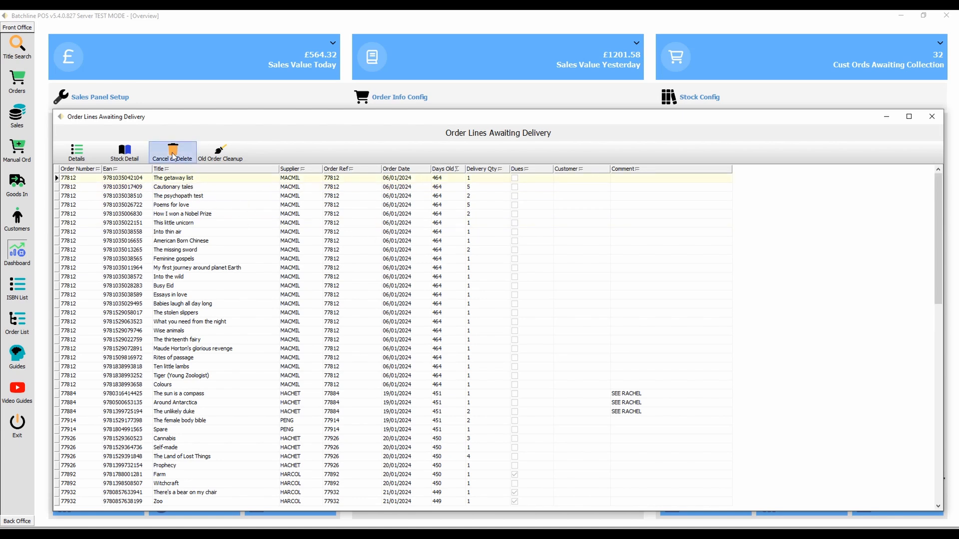
pyautogui.click(173, 155)
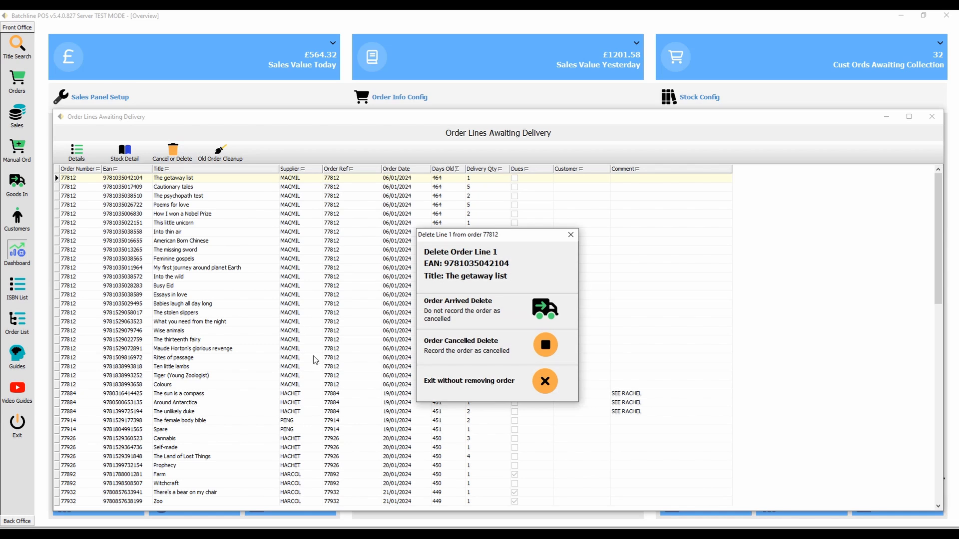
pyautogui.click(546, 312)
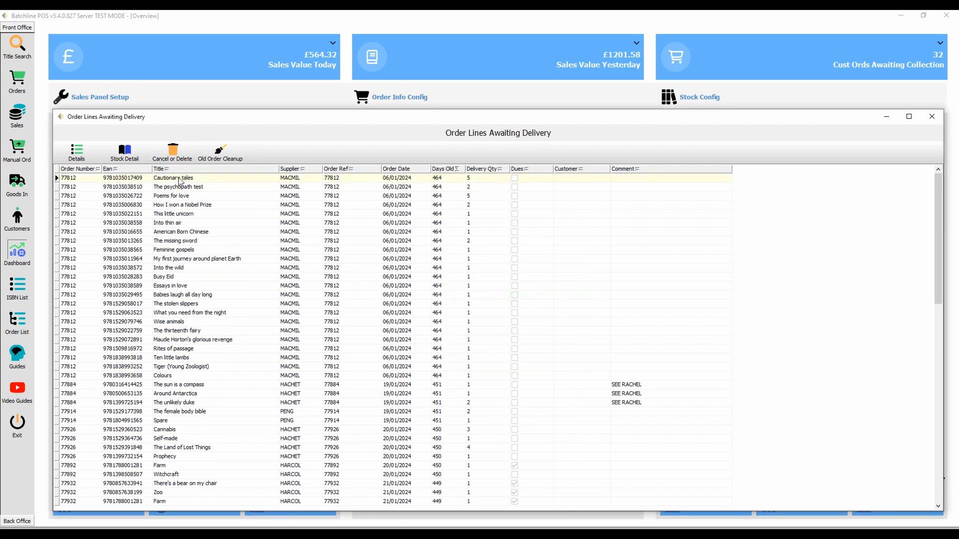
# Step: Delete the order lines for Cautionary tales and The psychopath test, recording both as cancelled
pyautogui.click(175, 155)
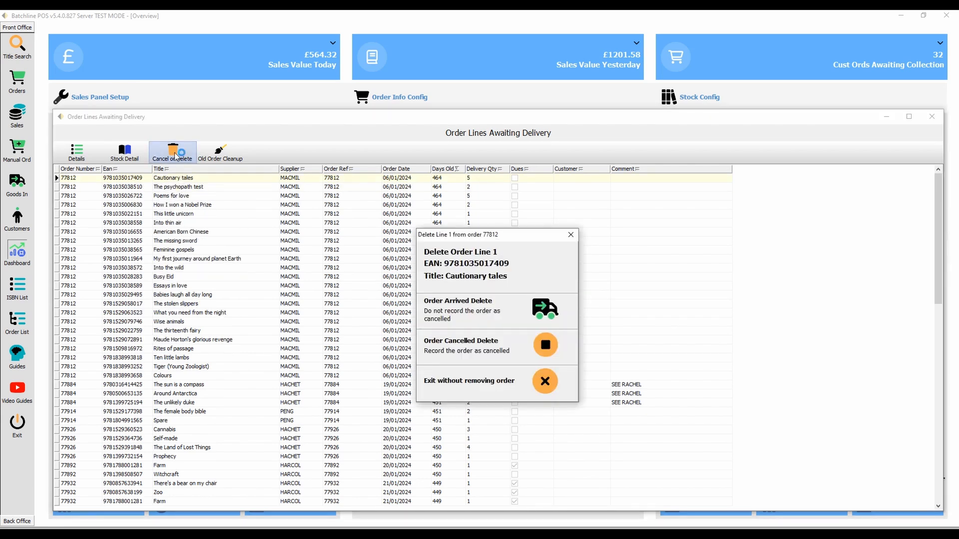
pyautogui.click(546, 345)
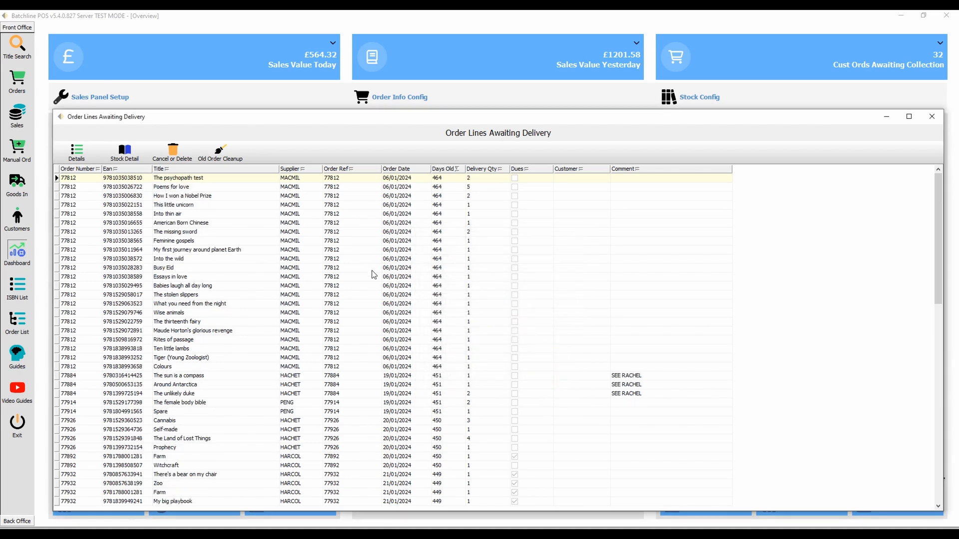
pyautogui.click(173, 151)
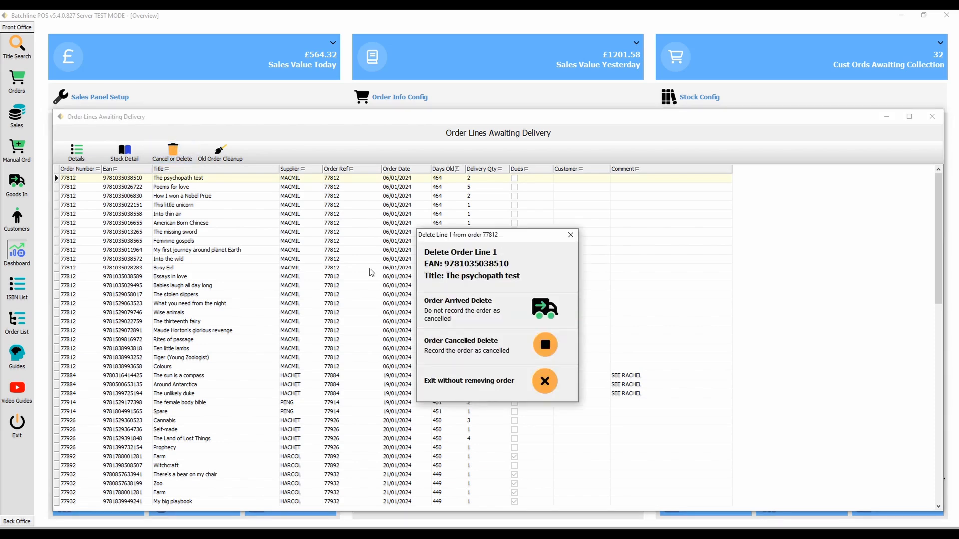
pyautogui.click(547, 350)
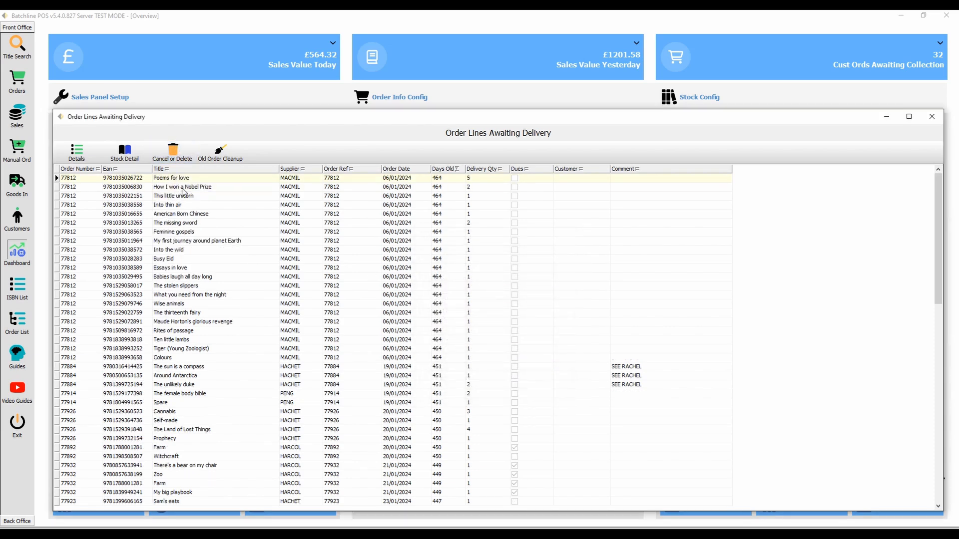
# Step: Select the four order lines from Poems for love to Into thin air and delete each as arrived
pyautogui.hotkey('shift', 'Down')
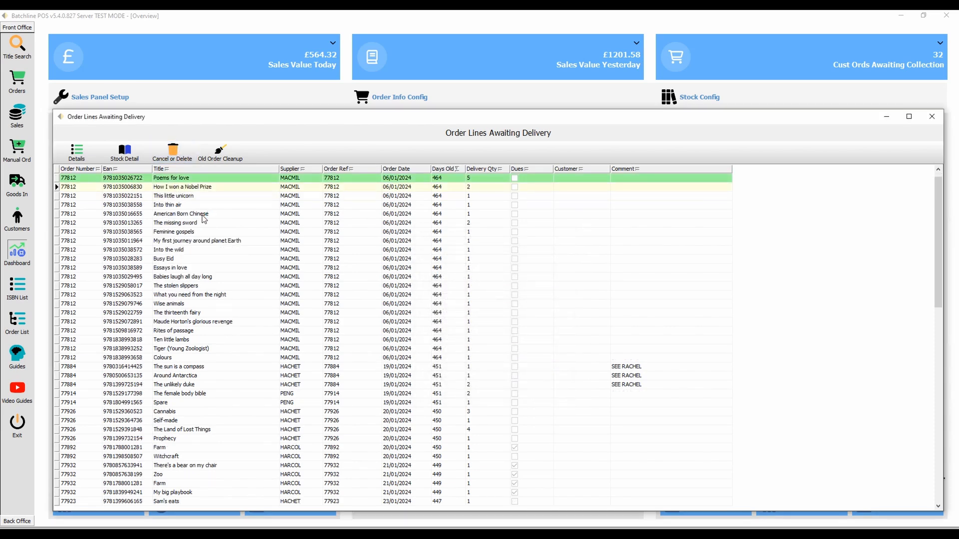
pyautogui.hotkey('shift', 'Down')
pyautogui.hotkey('shift', 'Down')
pyautogui.hotkey('shift', 'Down')
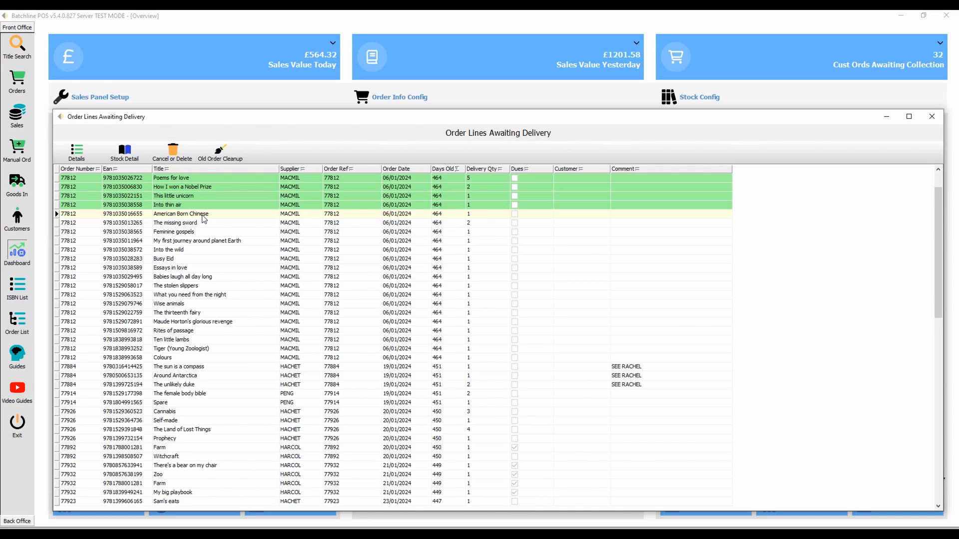
pyautogui.click(172, 152)
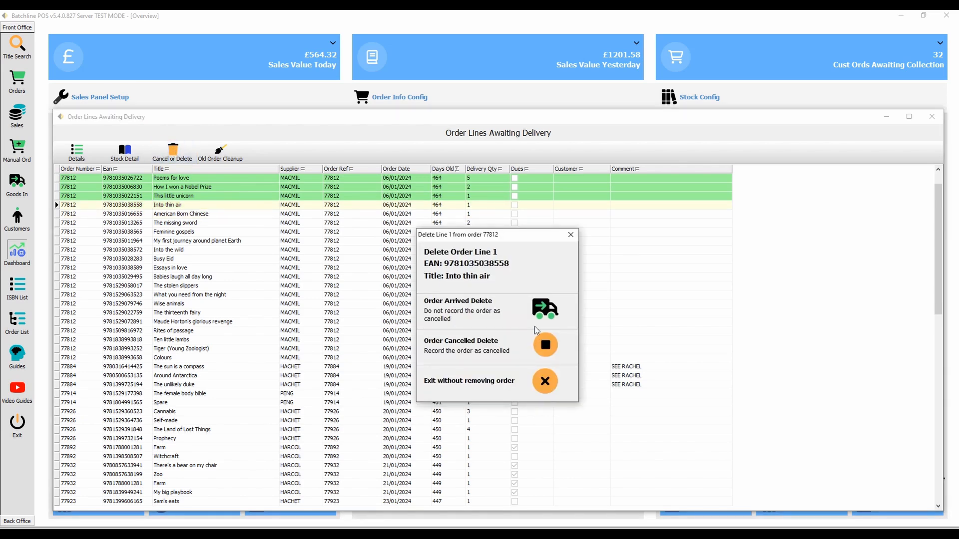
pyautogui.click(545, 309)
pyautogui.click(545, 310)
pyautogui.click(545, 311)
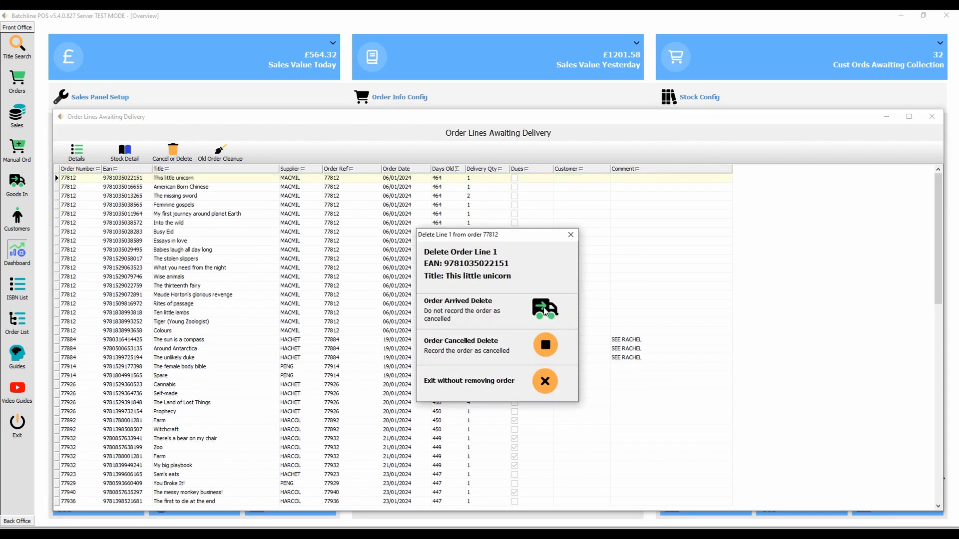
pyautogui.click(544, 311)
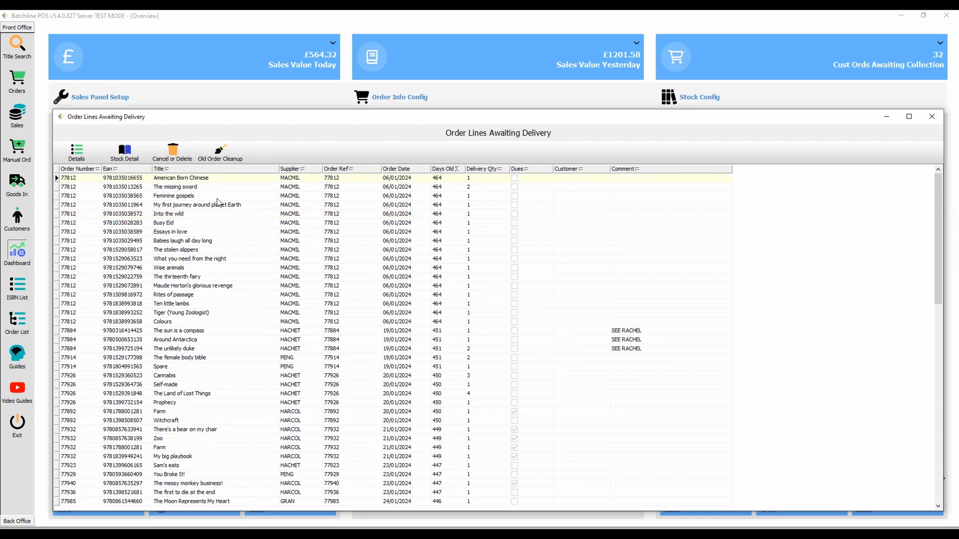
# Step: Start Old Order Cleanup and set it to delete orders placed before 14/04/2024
pyautogui.click(183, 206)
pyautogui.click(194, 196)
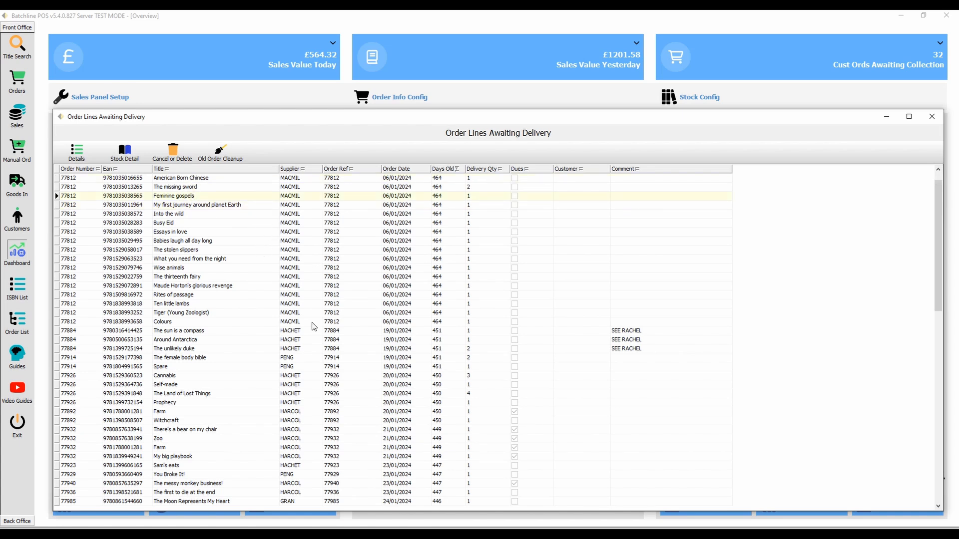
pyautogui.click(228, 151)
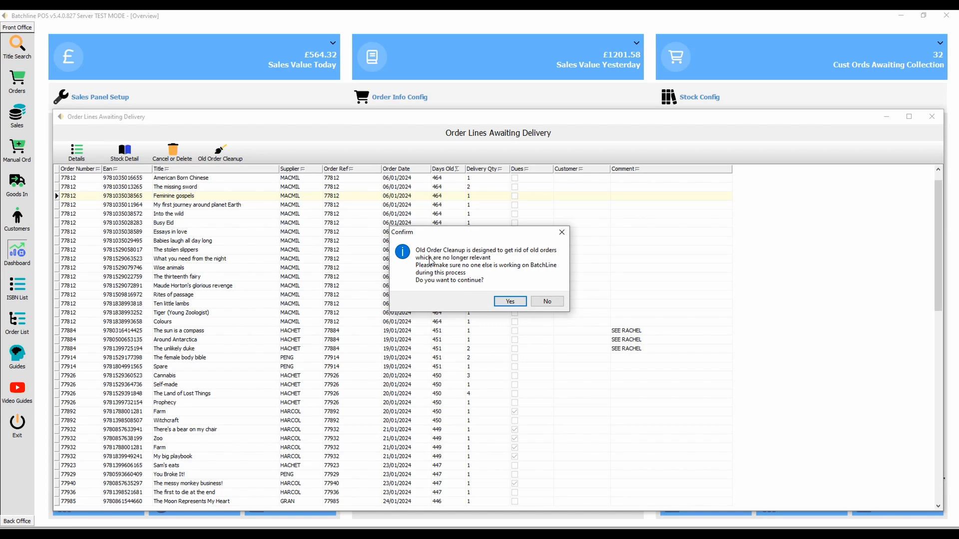
pyautogui.click(518, 302)
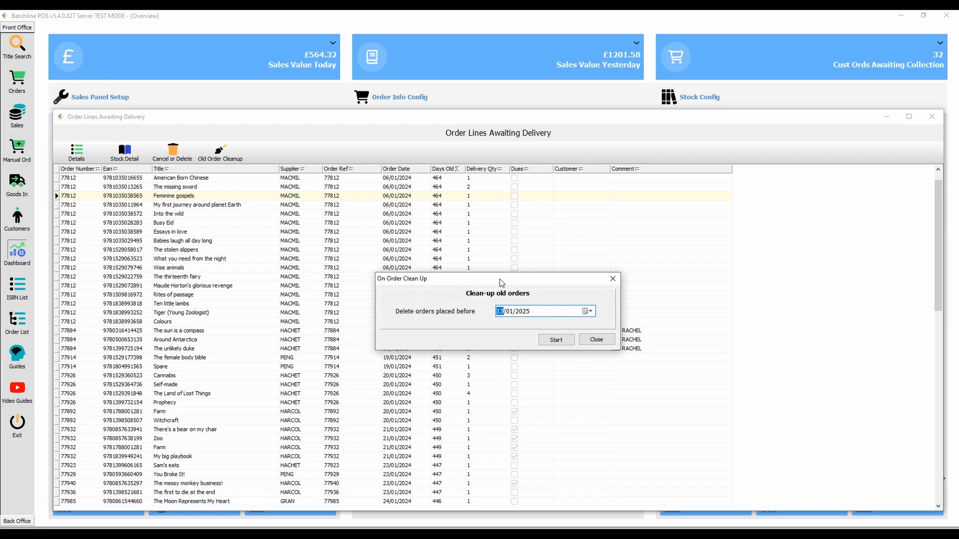
pyautogui.click(590, 312)
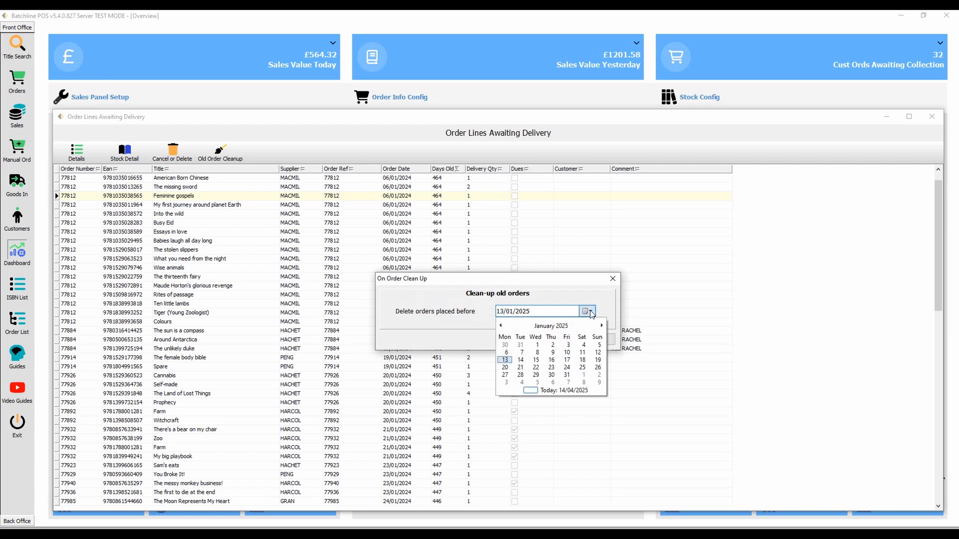
pyautogui.click(521, 359)
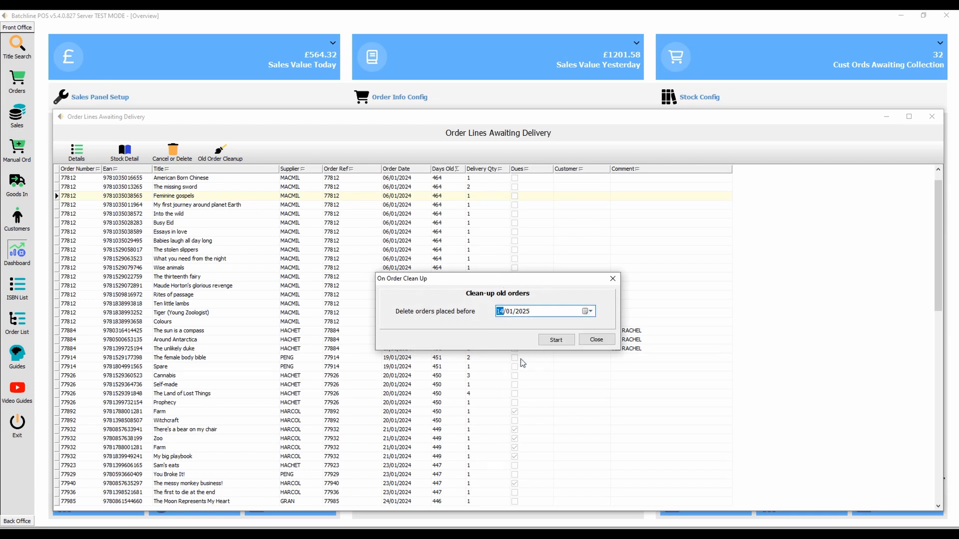
pyautogui.click(587, 312)
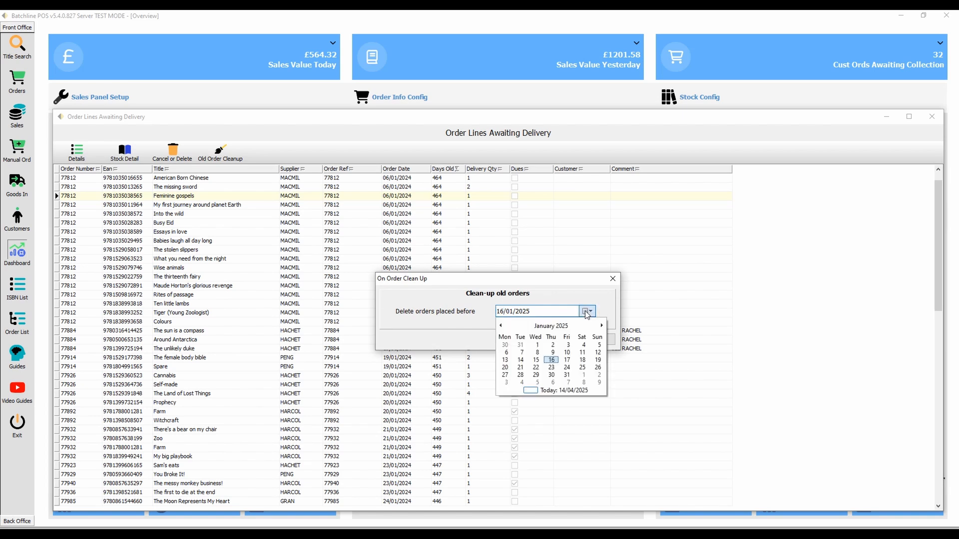
pyautogui.click(549, 326)
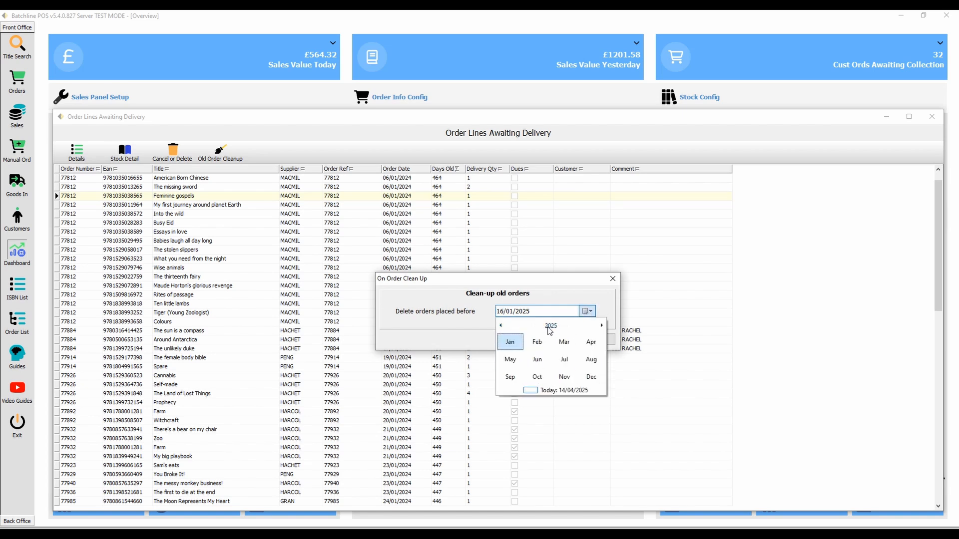
pyautogui.click(548, 326)
pyautogui.click(537, 359)
pyautogui.click(588, 348)
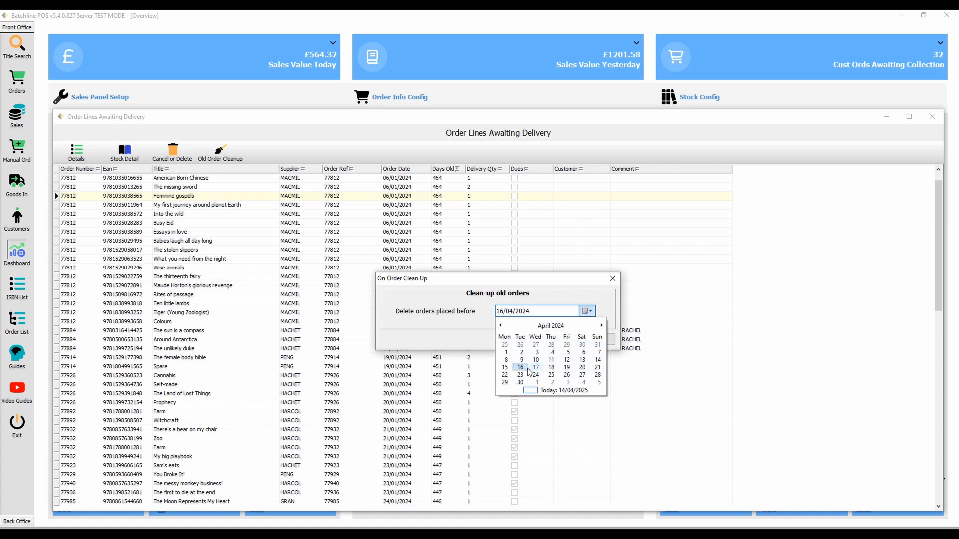
pyautogui.click(598, 359)
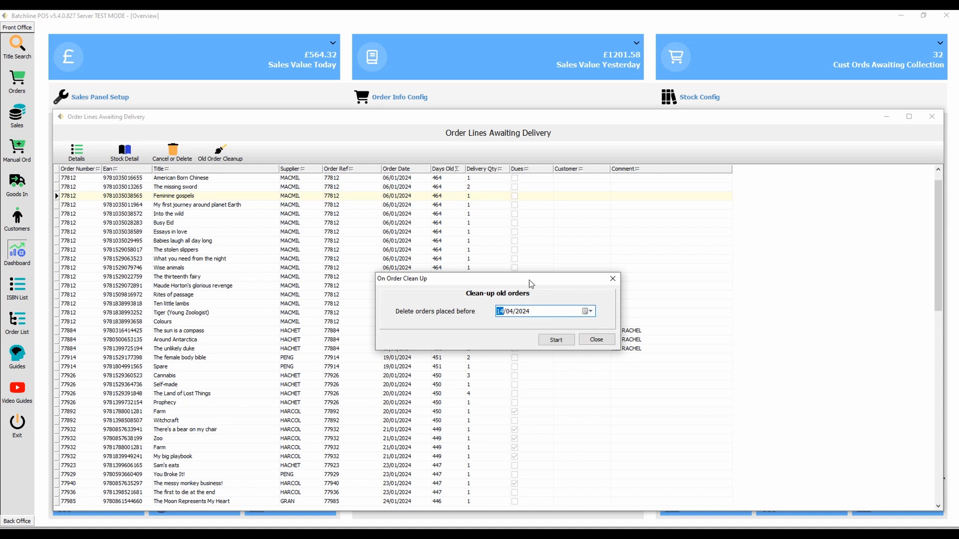
# Step: Run the old order cleanup, accept its warning, and return to the dashboard overview
pyautogui.click(557, 341)
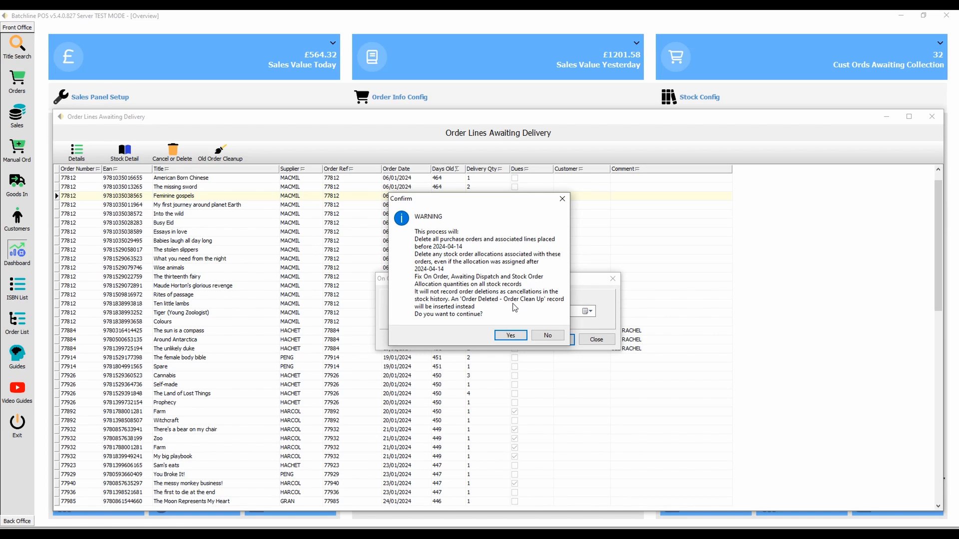
pyautogui.click(510, 335)
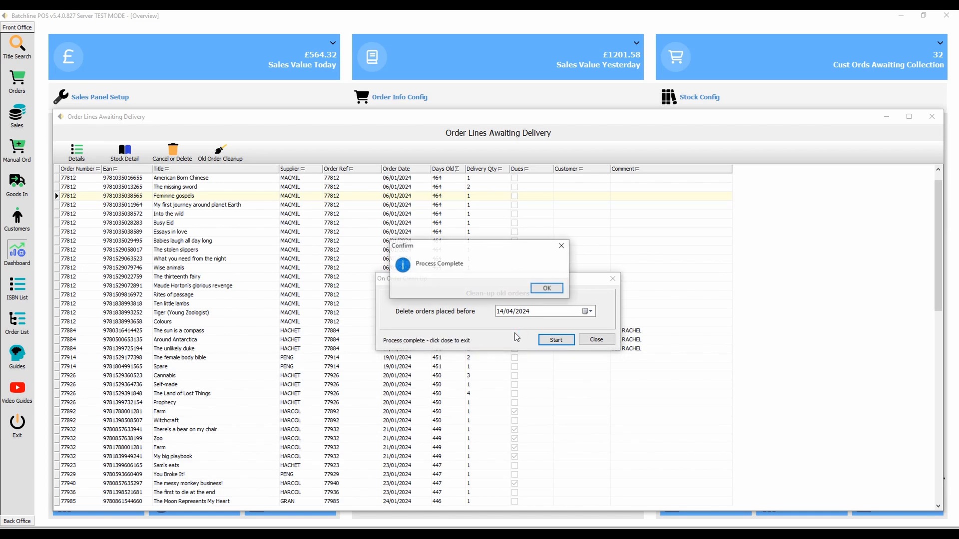
pyautogui.click(553, 290)
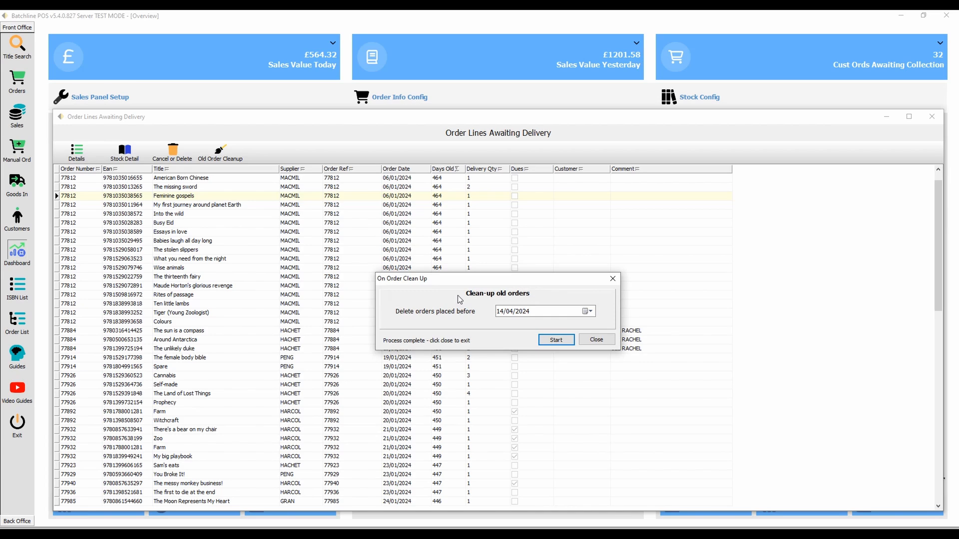
pyautogui.click(596, 340)
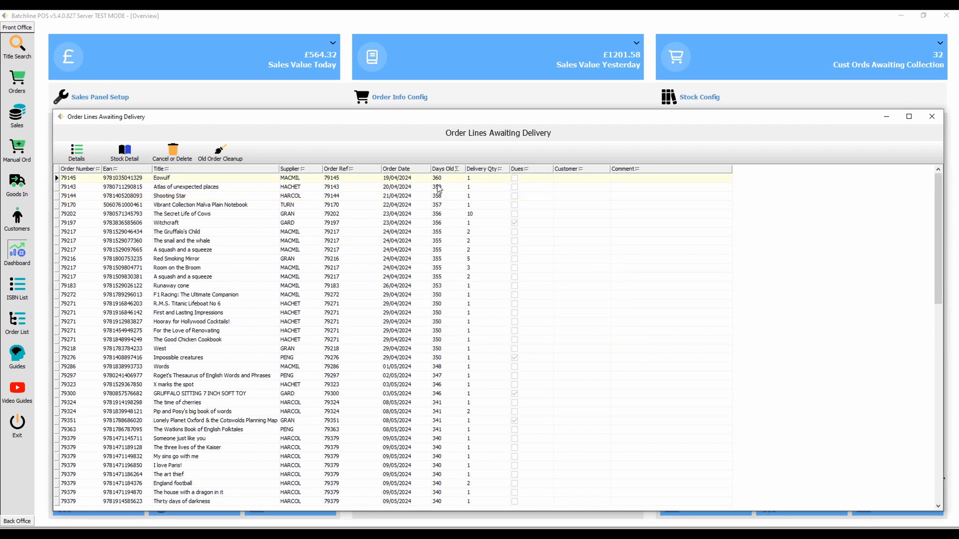
pyautogui.click(932, 117)
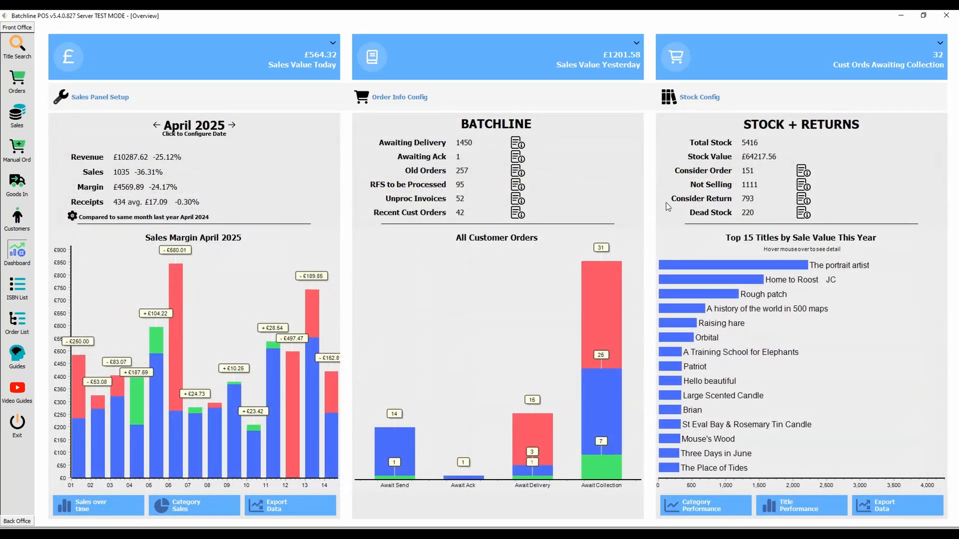
# Step: Run Old Order Cleanup from the awaiting delivery list for orders placed before 13/01/2025, accept its warnings, and return to the dashboard
pyautogui.click(520, 149)
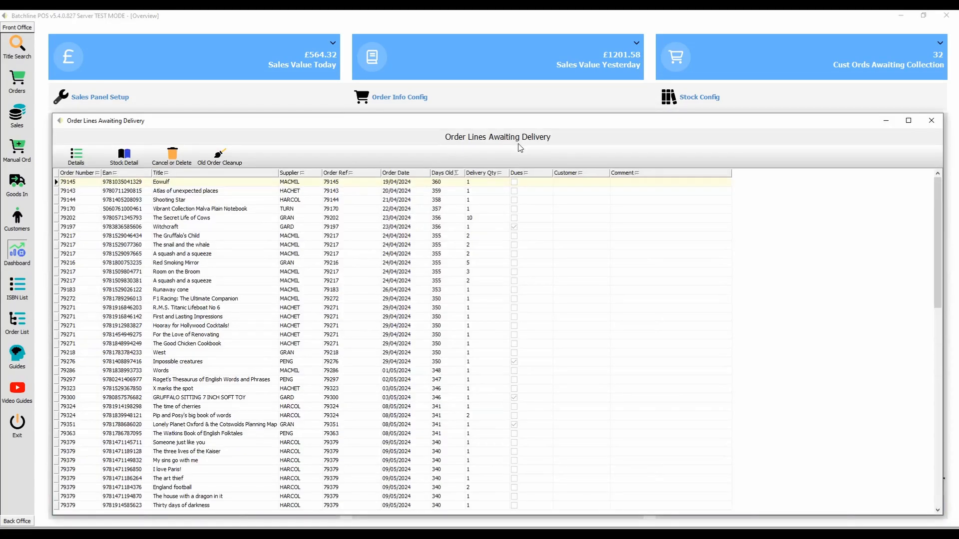
pyautogui.click(221, 157)
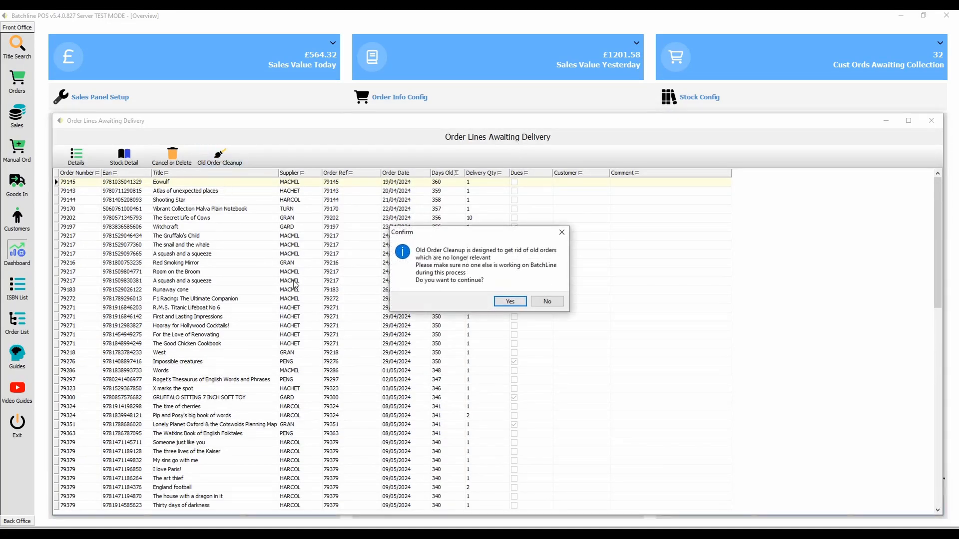
pyautogui.click(510, 301)
pyautogui.click(556, 345)
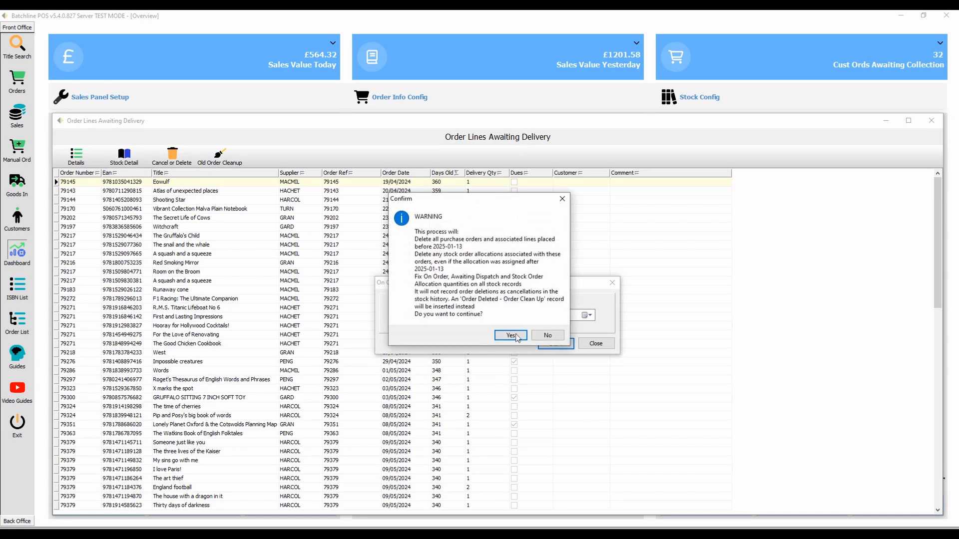
pyautogui.click(510, 336)
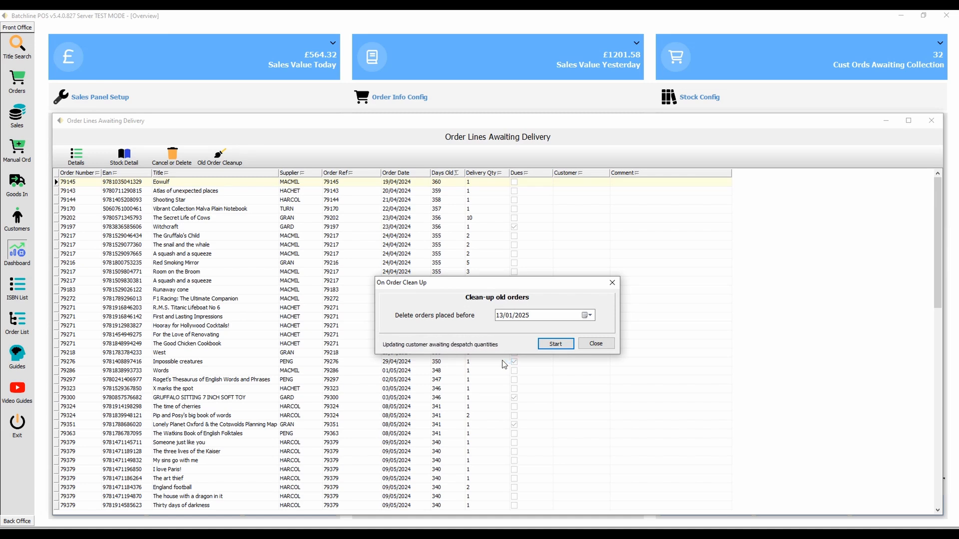
pyautogui.click(550, 285)
pyautogui.click(610, 346)
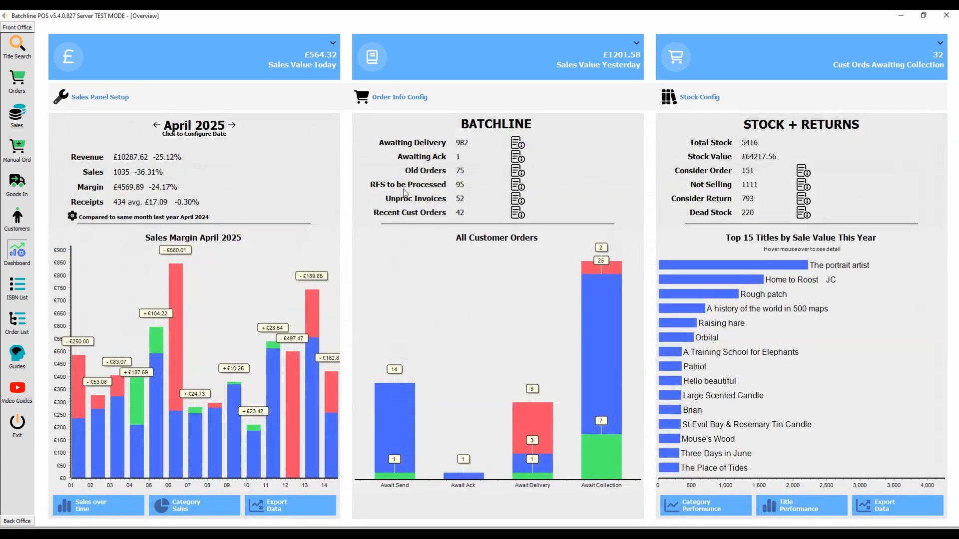
# Step: Review the order lines still awaiting delivery, checking their order dates, ages and comments, and return to the dashboard
pyautogui.click(516, 145)
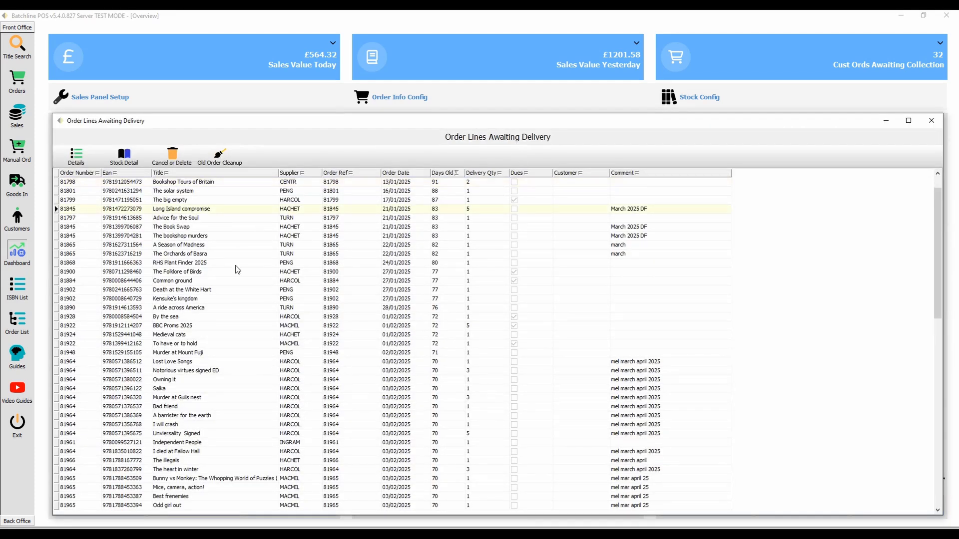
pyautogui.scroll(-20, 248, 303)
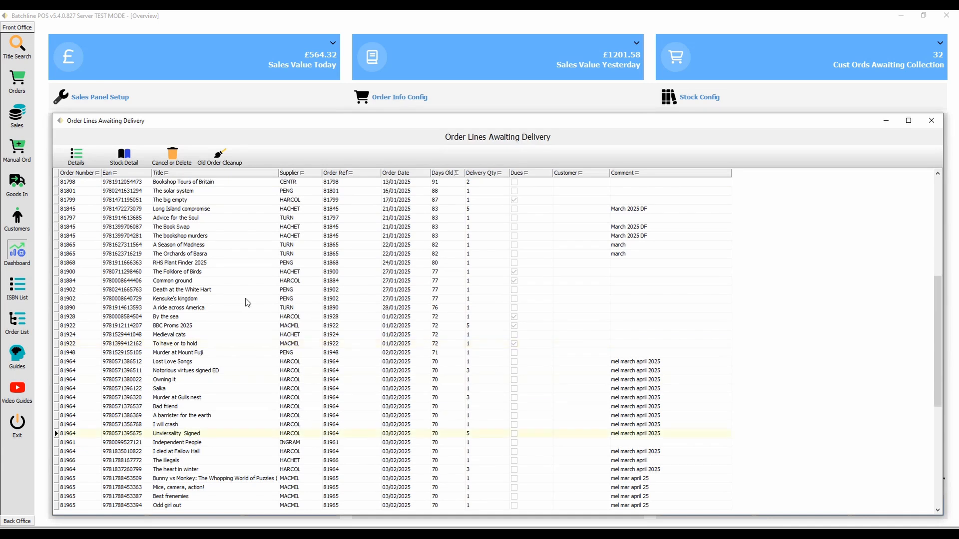
pyautogui.scroll(6, 248, 303)
pyautogui.scroll(20, 247, 302)
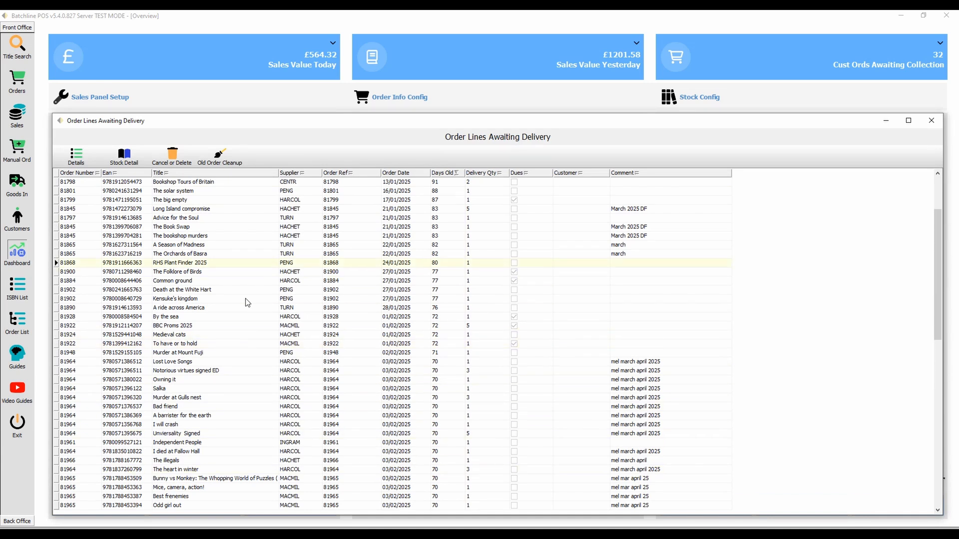
pyautogui.scroll(-1, 195, 195)
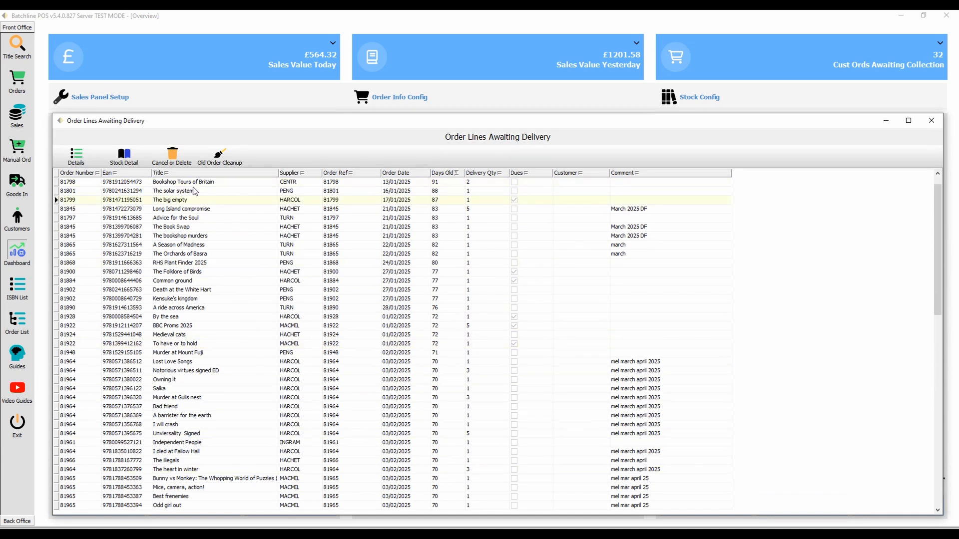
pyautogui.scroll(-2, 194, 208)
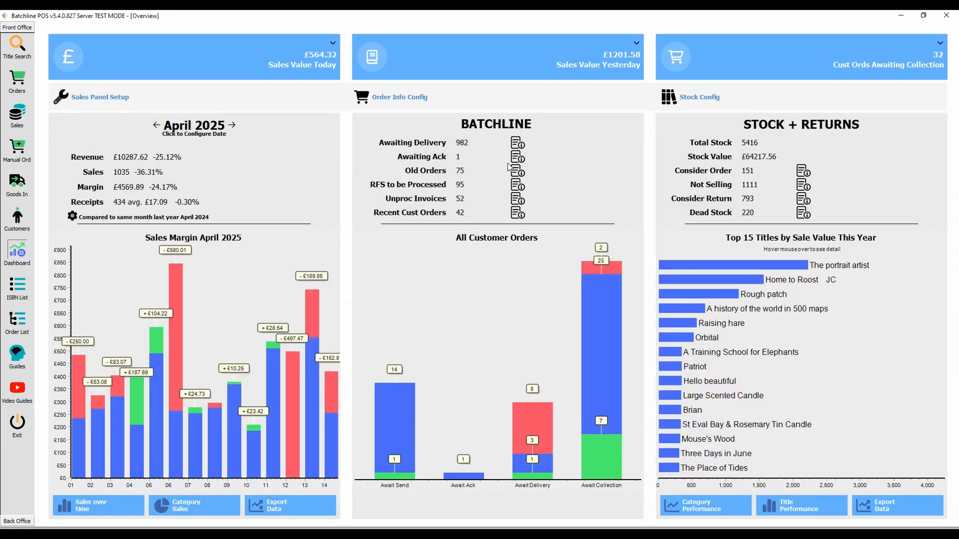
# Step: Examine the orders awaiting acknowledgement, including supplier and date sent, and return to the dashboard
pyautogui.click(518, 158)
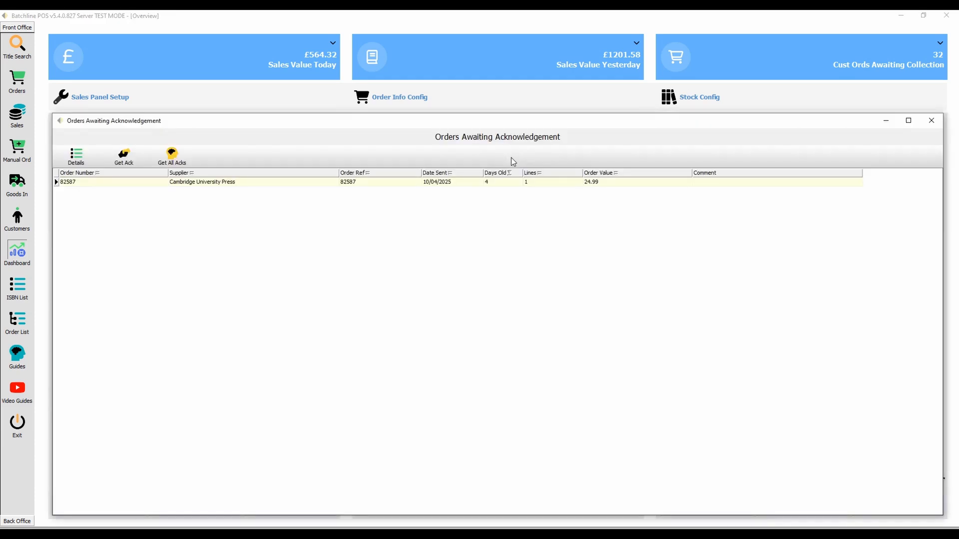
pyautogui.click(931, 120)
pyautogui.click(517, 158)
pyautogui.click(932, 123)
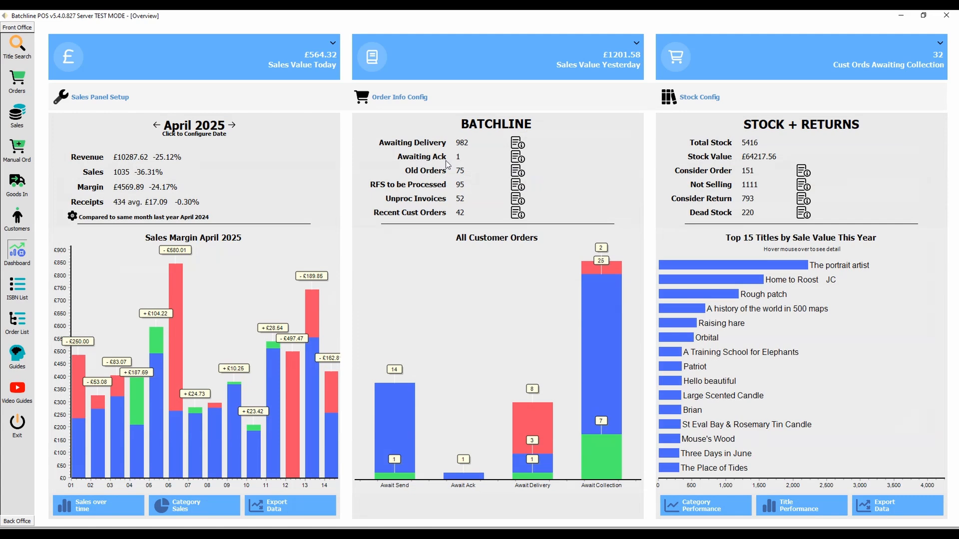
pyautogui.click(517, 162)
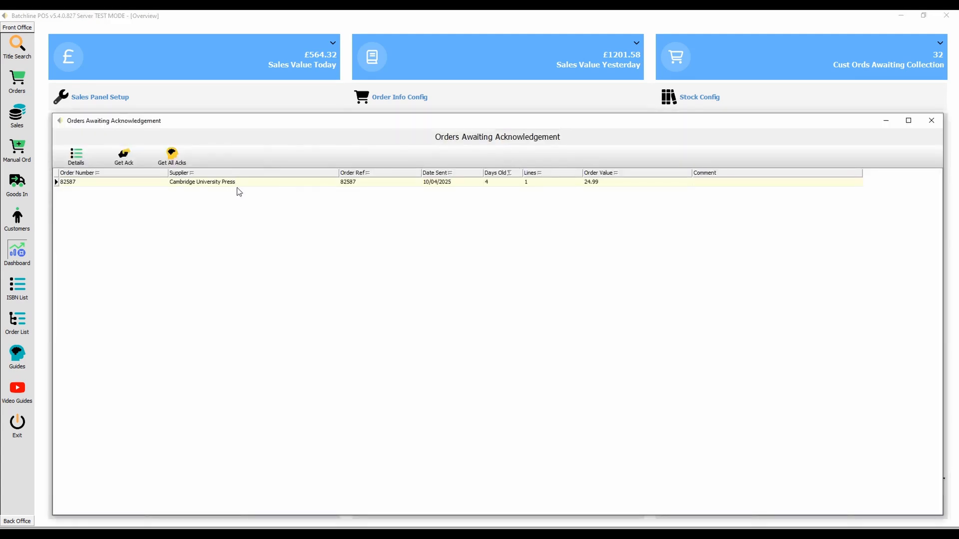
pyautogui.click(931, 120)
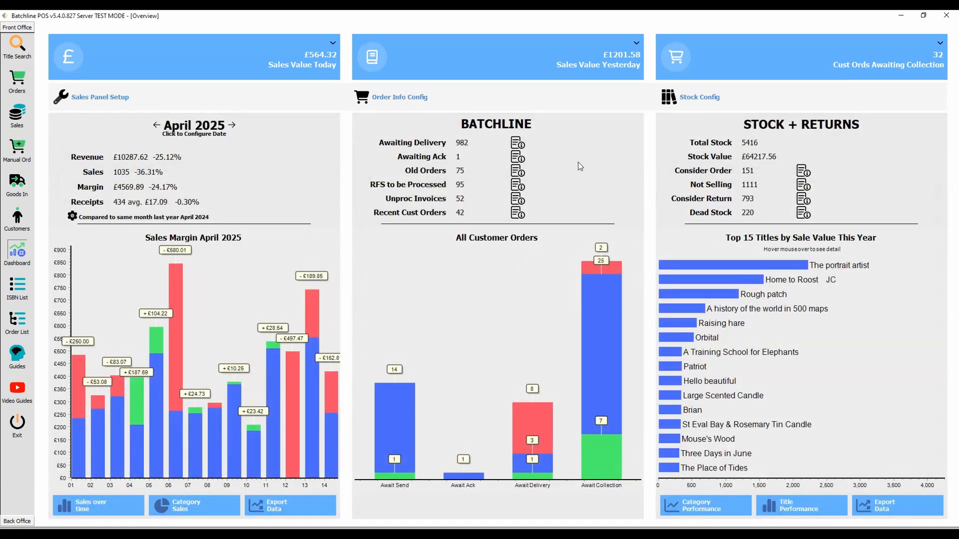
# Step: Examine the old orders list and check its age threshold in the order information configuration without changing any settings
pyautogui.click(517, 172)
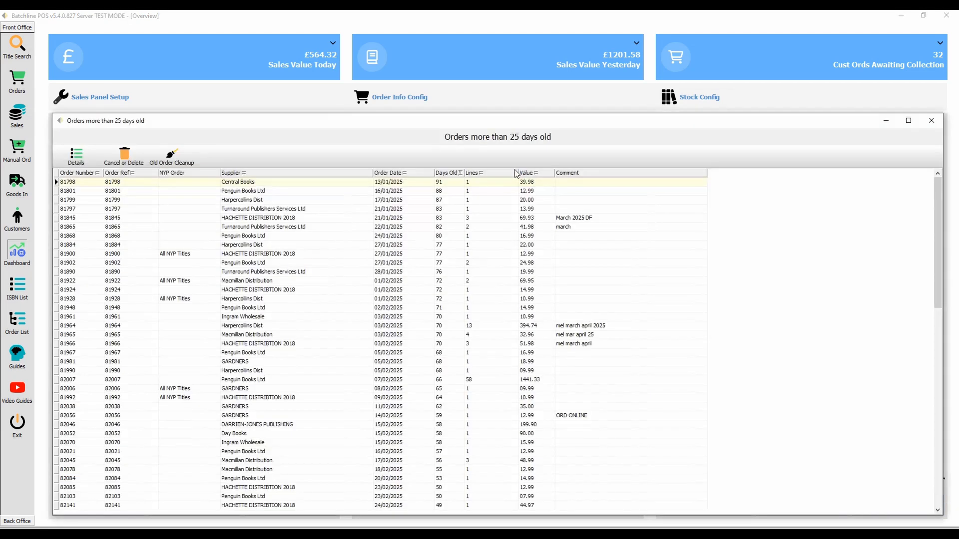
pyautogui.click(359, 300)
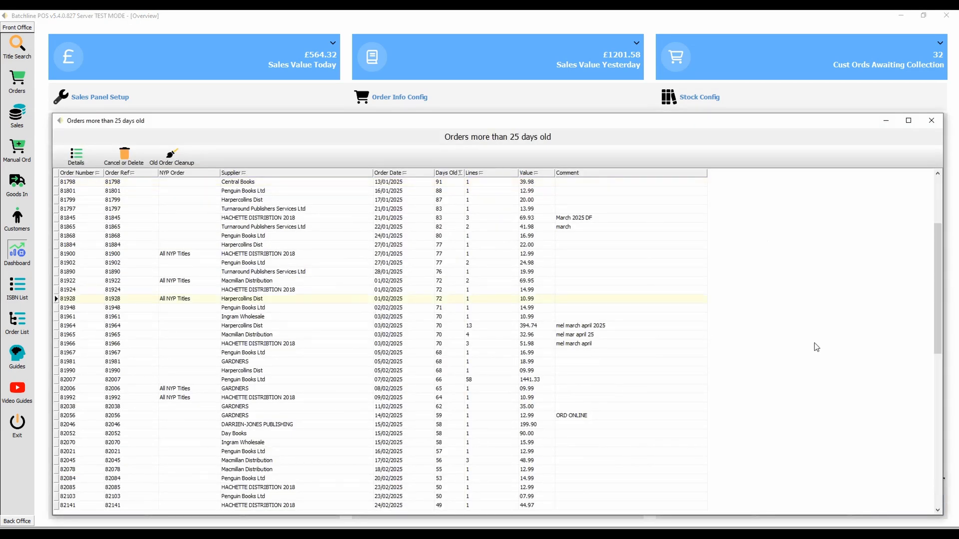
pyautogui.click(931, 120)
pyautogui.click(411, 96)
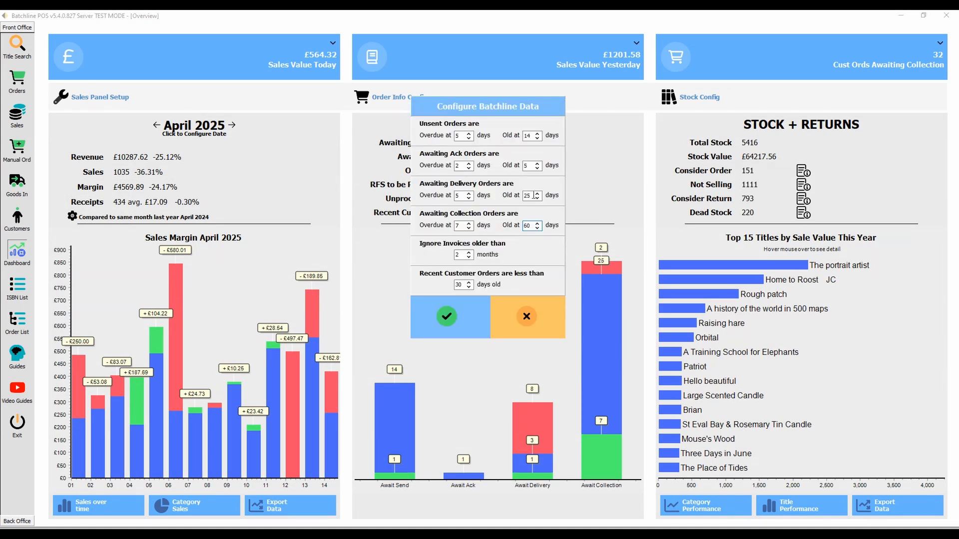
pyautogui.click(527, 318)
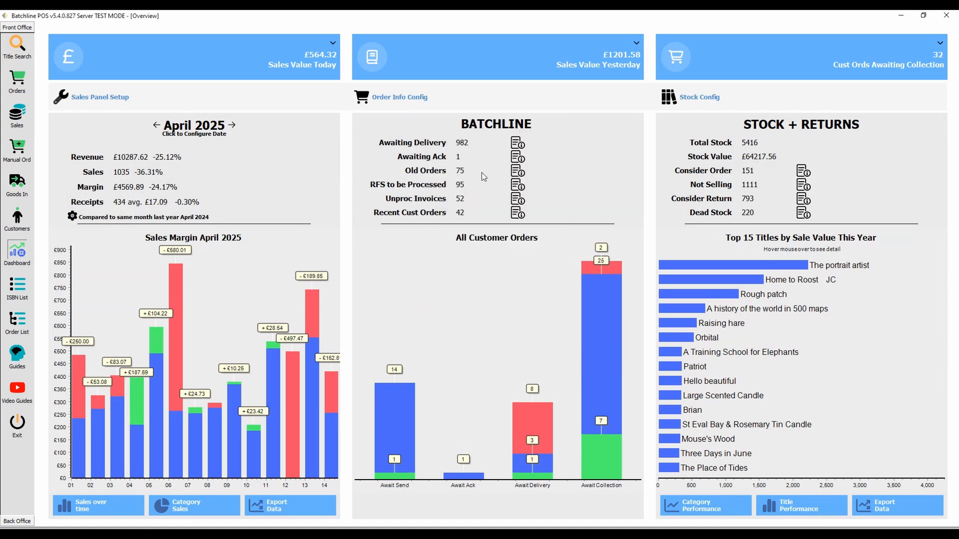
pyautogui.click(518, 173)
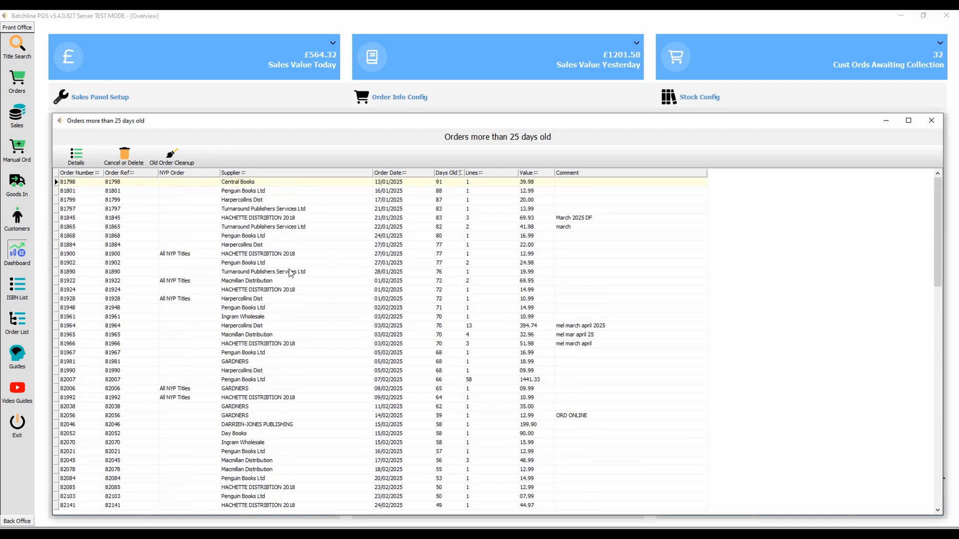
pyautogui.click(932, 121)
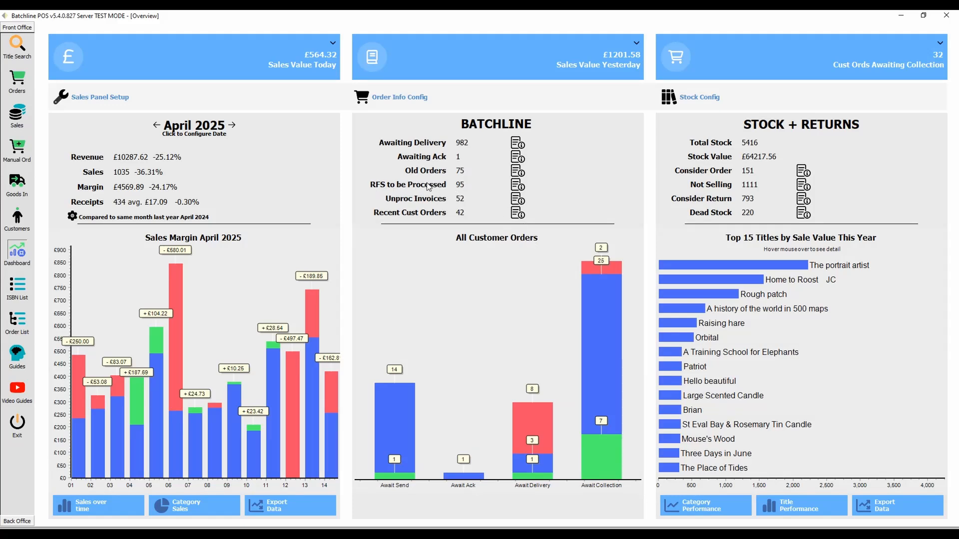
# Step: View the reorder-from-sales lines to be processed, then look through the unprocessed invoices from the dashboard
pyautogui.click(517, 185)
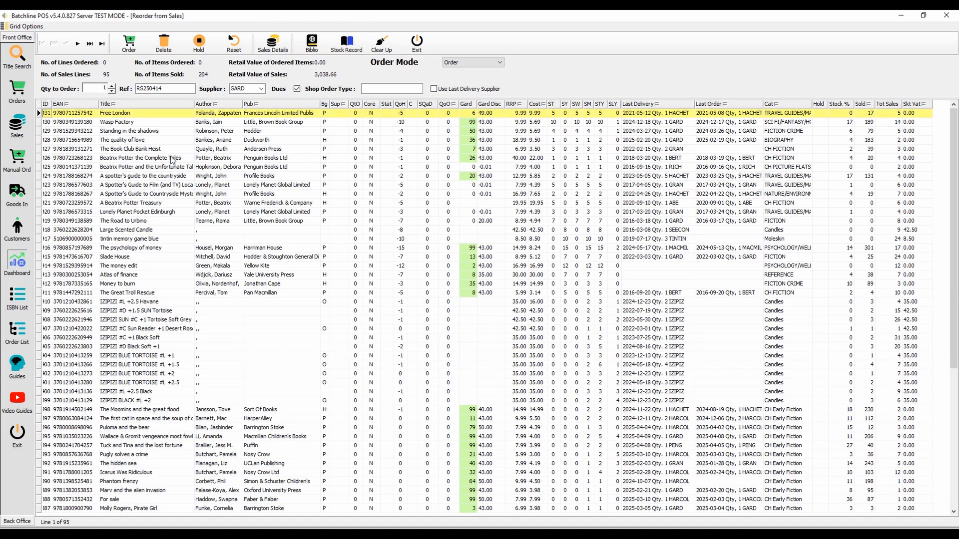
pyautogui.click(18, 262)
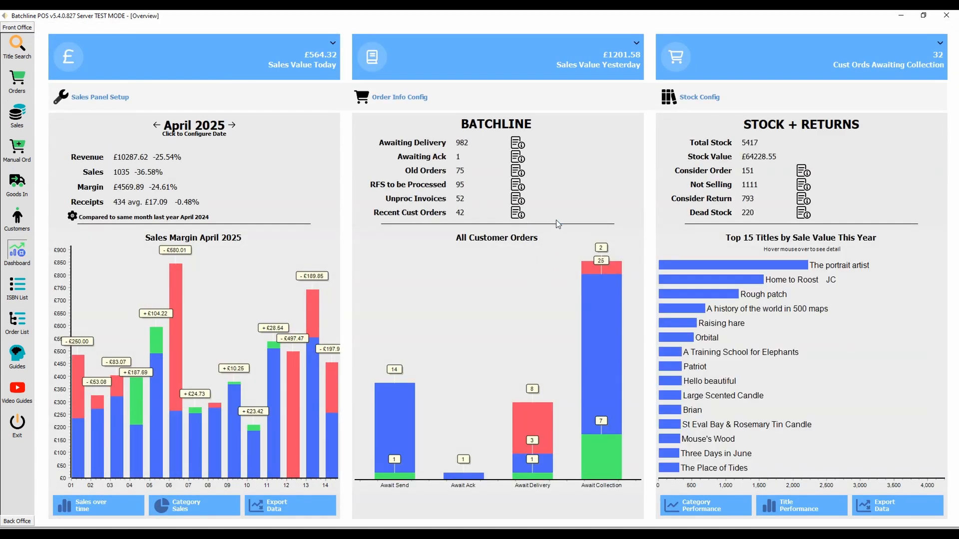
pyautogui.click(518, 201)
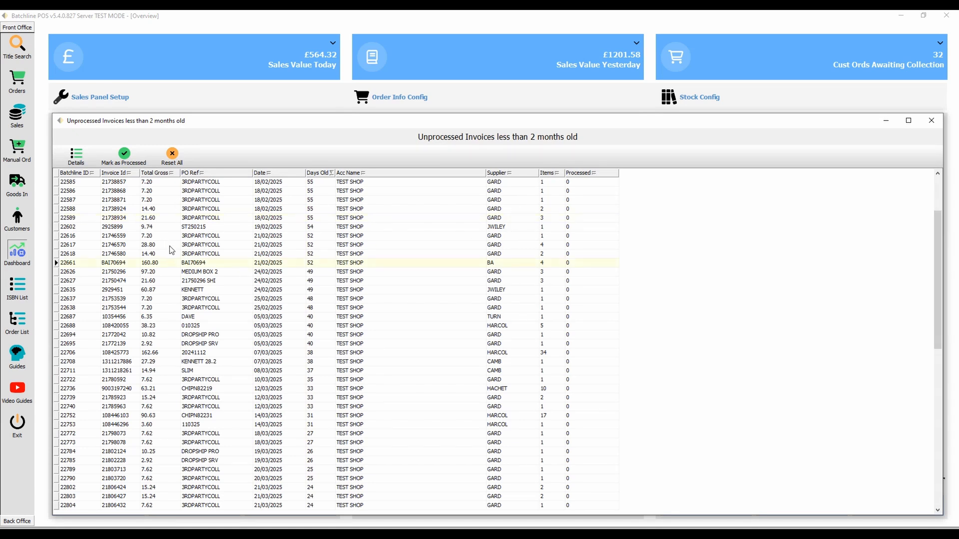
pyautogui.click(206, 185)
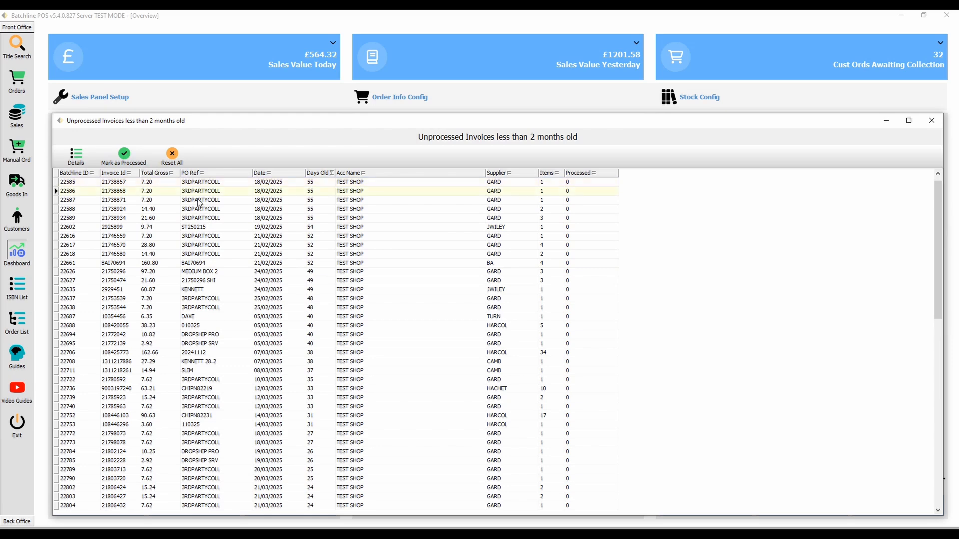
pyautogui.click(207, 228)
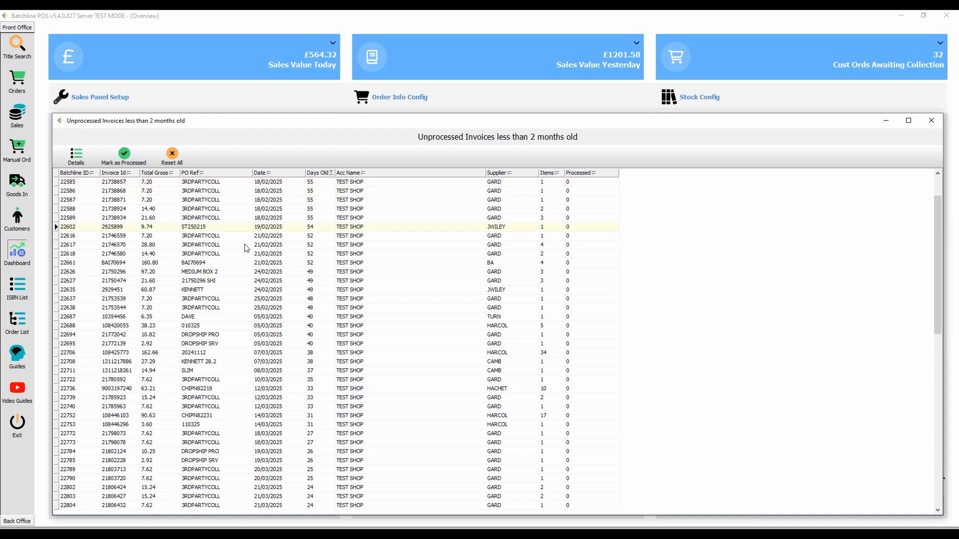
pyautogui.click(207, 272)
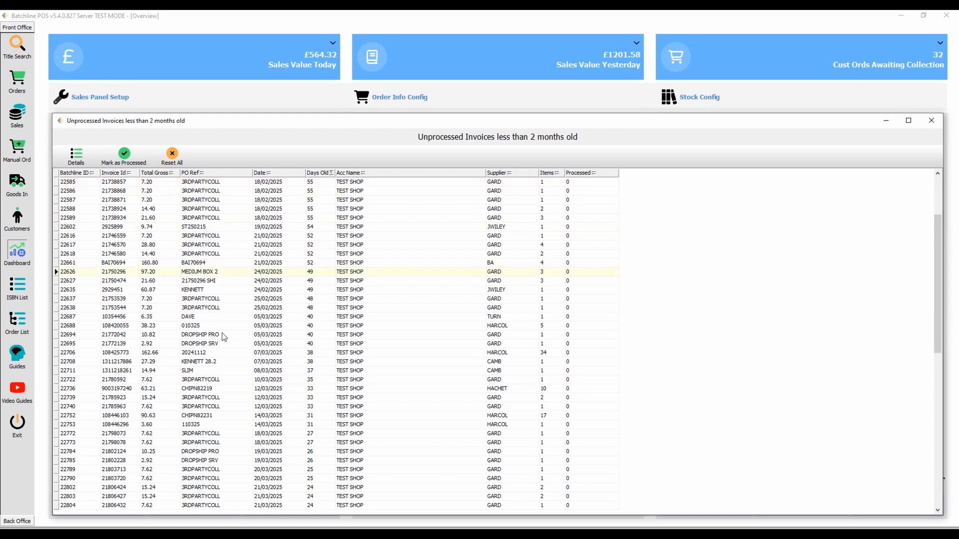
pyautogui.click(931, 121)
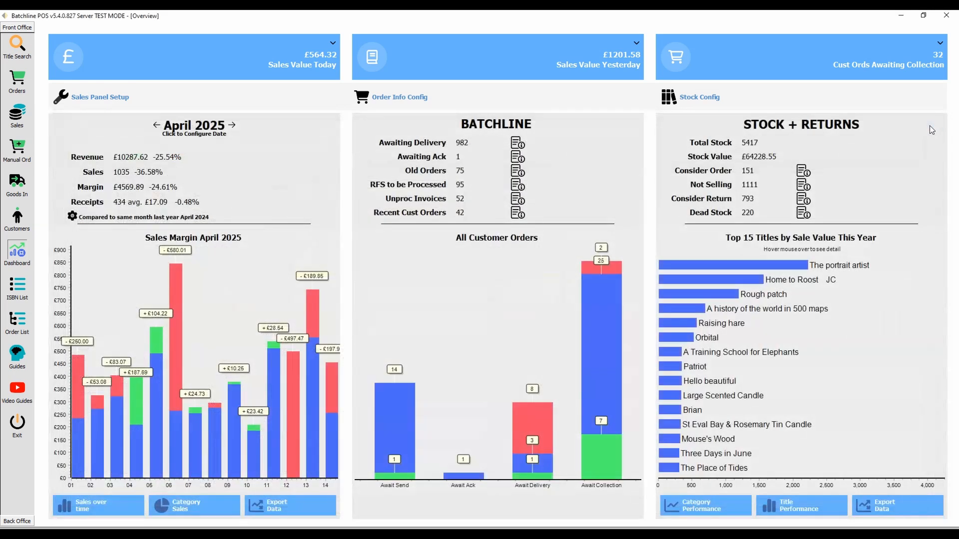
# Step: Configure the Batchline order data to ignore invoices older than 1 month and save the setting
pyautogui.click(400, 99)
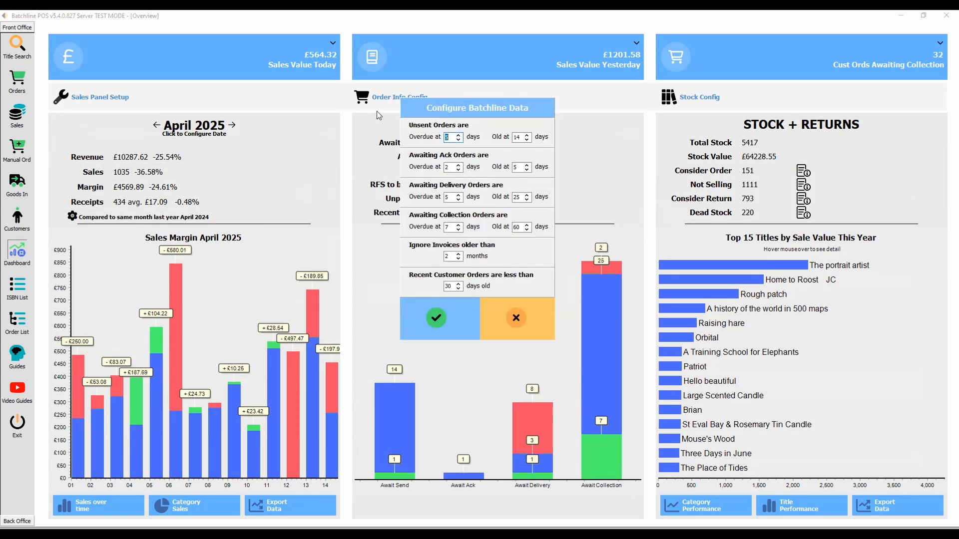
pyautogui.click(459, 258)
pyautogui.click(436, 318)
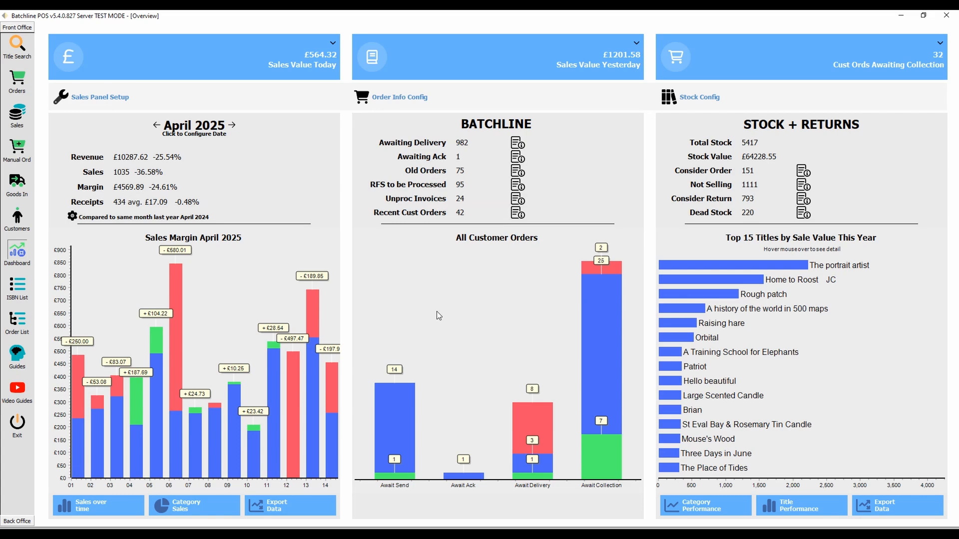
# Step: Look through the unprocessed invoices less than 1 month old and return to the dashboard
pyautogui.click(517, 201)
pyautogui.click(134, 254)
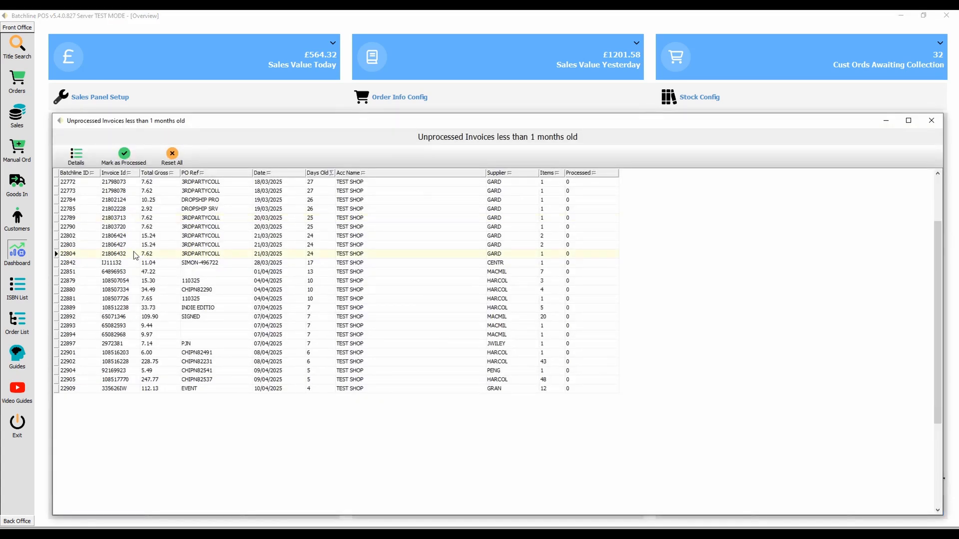
pyautogui.press('Down')
pyautogui.press('Down')
pyautogui.press('Down')
pyautogui.press('Down')
pyautogui.press('Down')
pyautogui.press('Down')
pyautogui.press('Down')
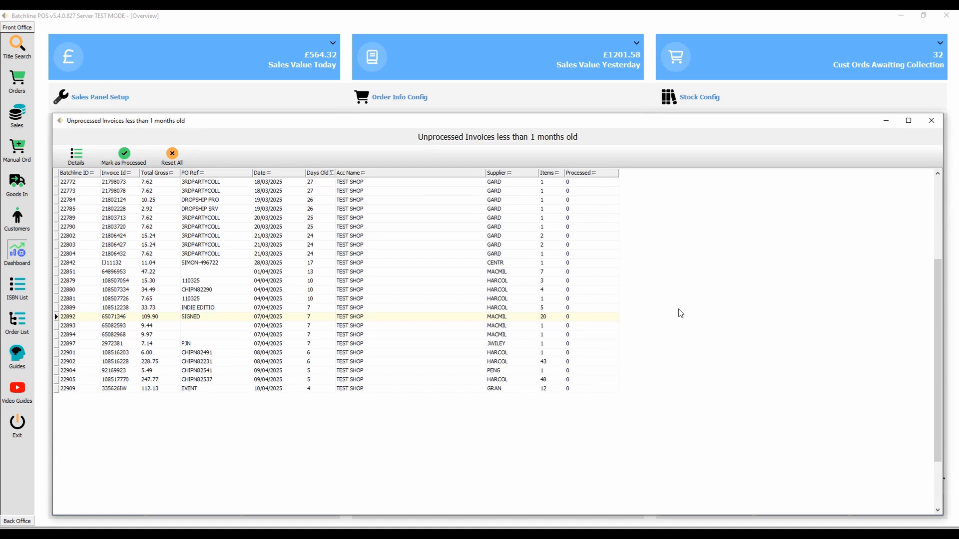
pyautogui.click(932, 122)
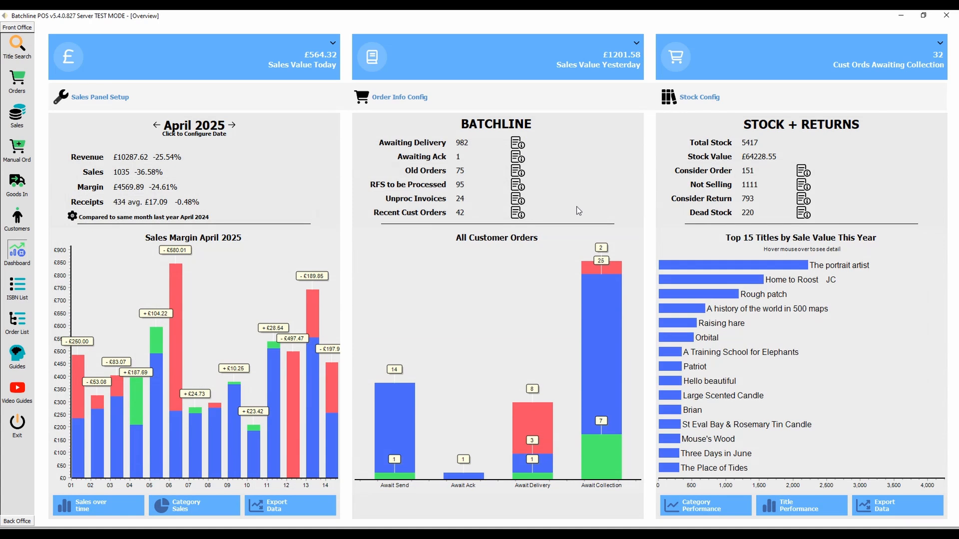
# Step: Examine the recent customer ordered items from the past 30 days
pyautogui.click(516, 215)
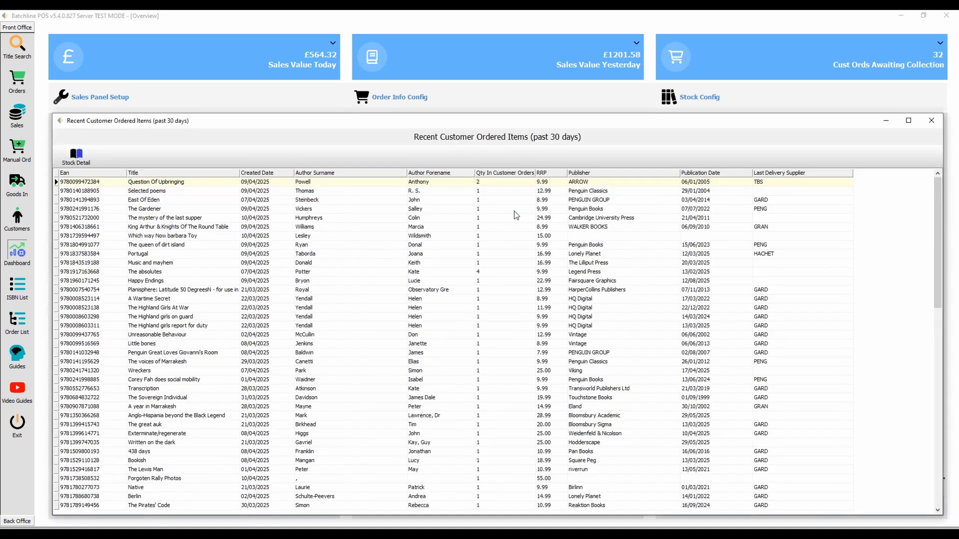
pyautogui.scroll(-3, 367, 247)
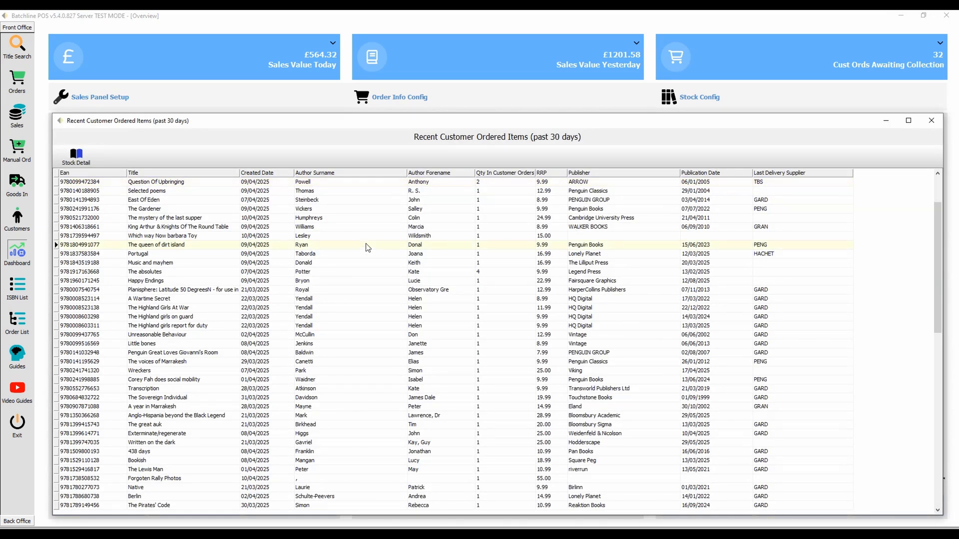
pyautogui.scroll(3, 244, 191)
pyautogui.scroll(-4, 196, 205)
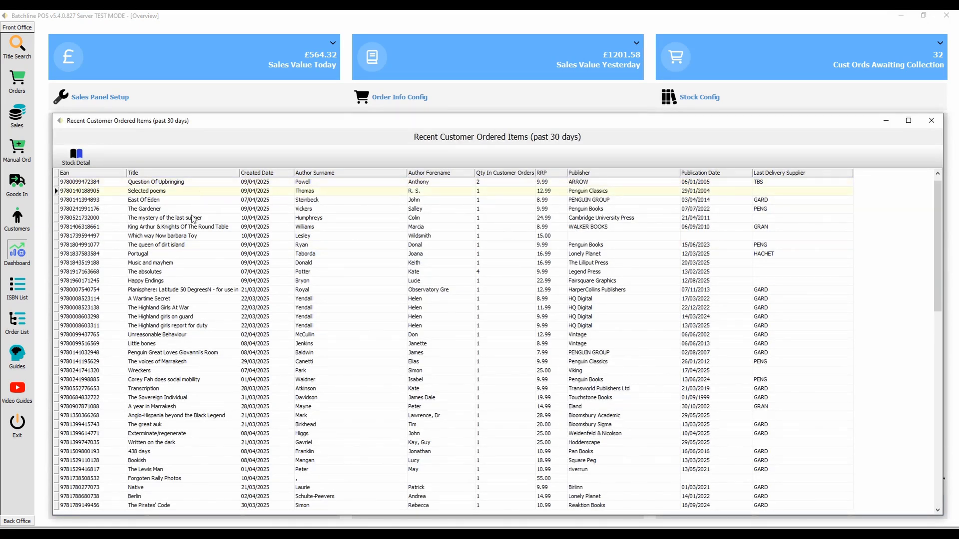
# Step: Widen the Qty In Customer Orders column and look through the full list of recent customer ordered items
pyautogui.scroll(4, 194, 188)
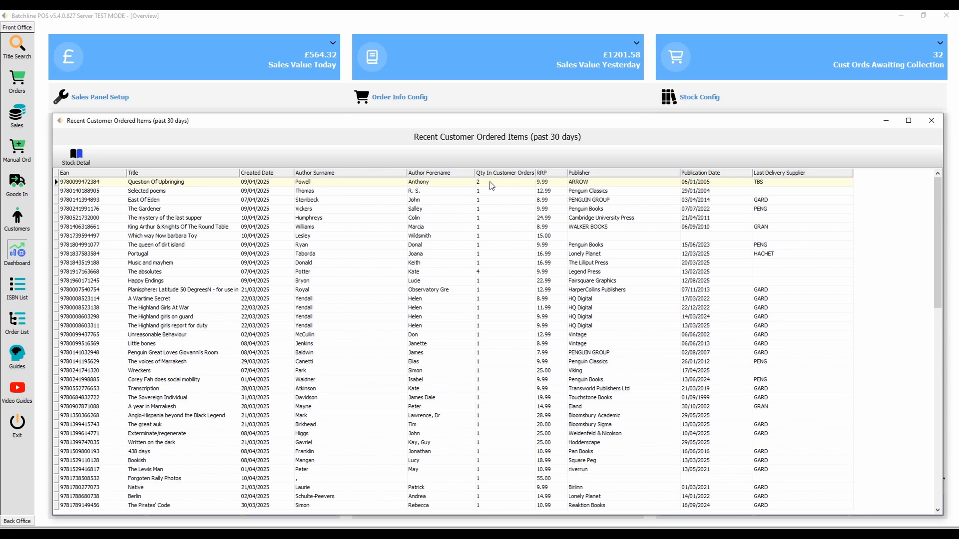
pyautogui.scroll(-10, 509, 240)
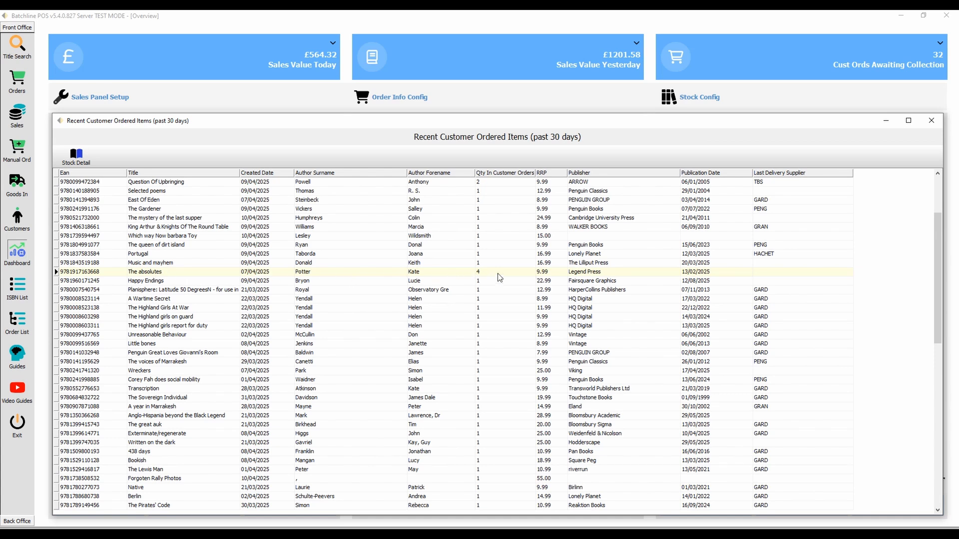
pyautogui.click(515, 174)
pyautogui.moveTo(536, 172); pyautogui.dragTo(542, 171)
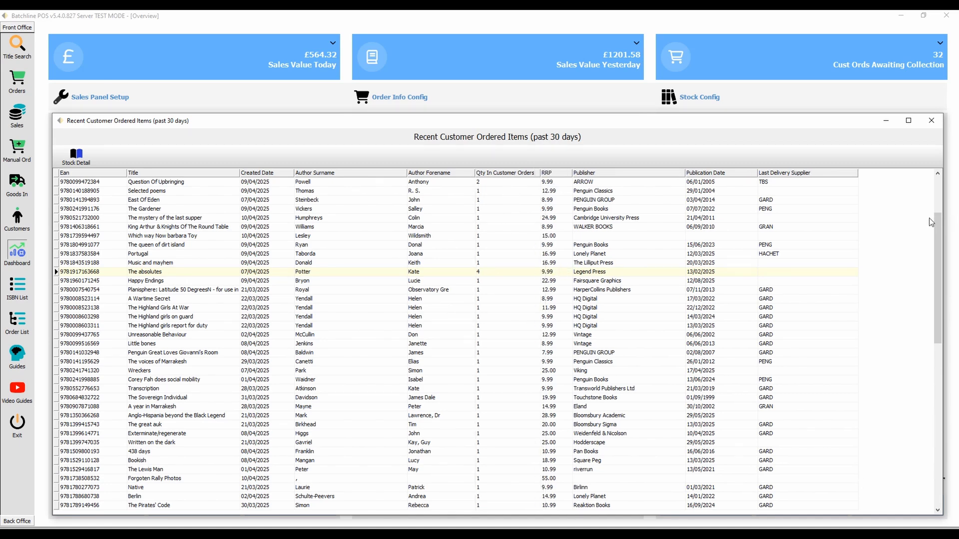
pyautogui.click(939, 392)
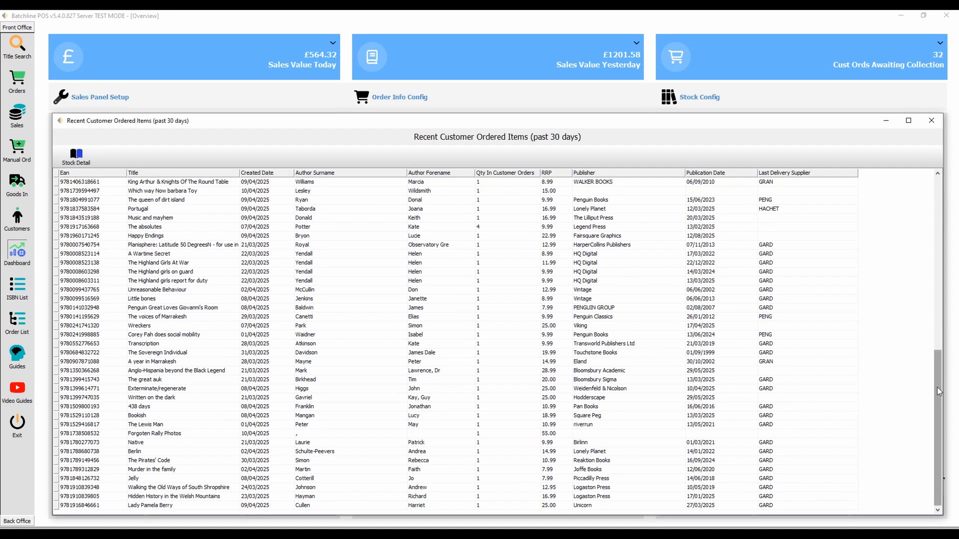
pyautogui.moveTo(939, 391); pyautogui.dragTo(939, 237)
# Step: Export the recent customer ordered items to an Excel document, inspect it in OpenOffice Calc, then return to Batchline's dashboard
pyautogui.rightClick(247, 222)
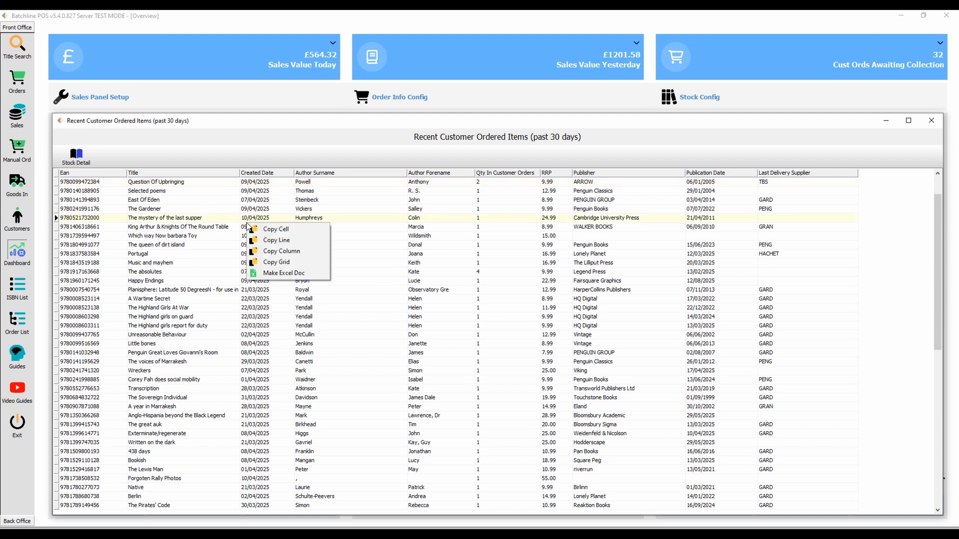
pyautogui.click(294, 274)
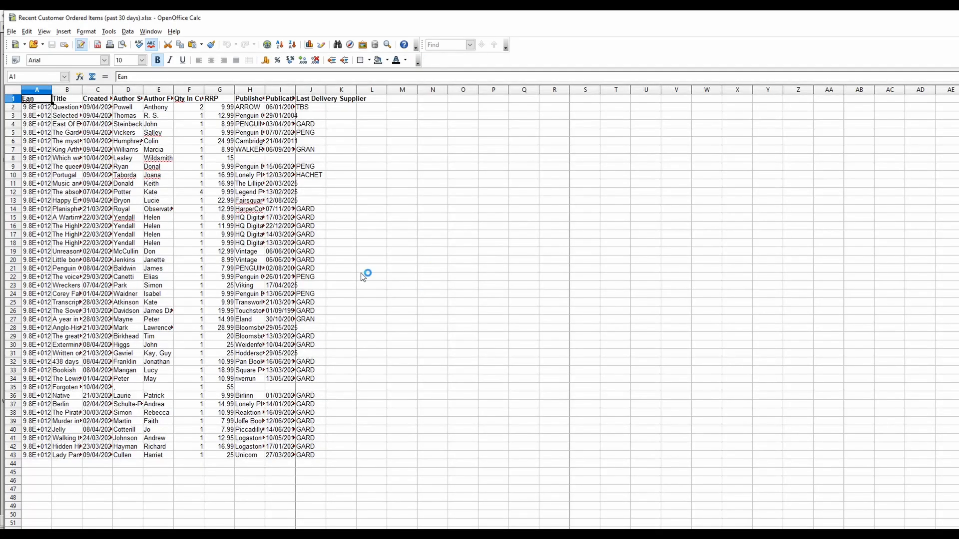
pyautogui.click(37, 90)
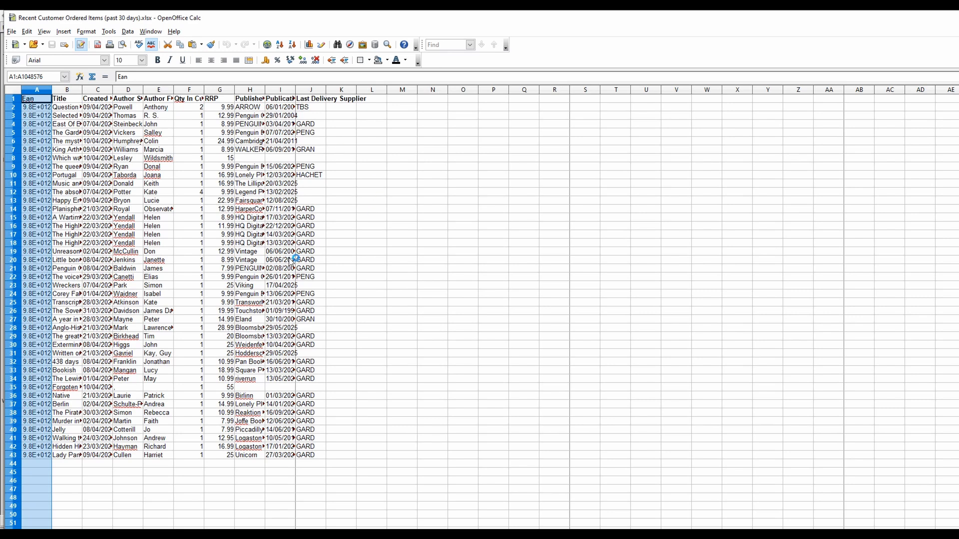
pyautogui.click(261, 285)
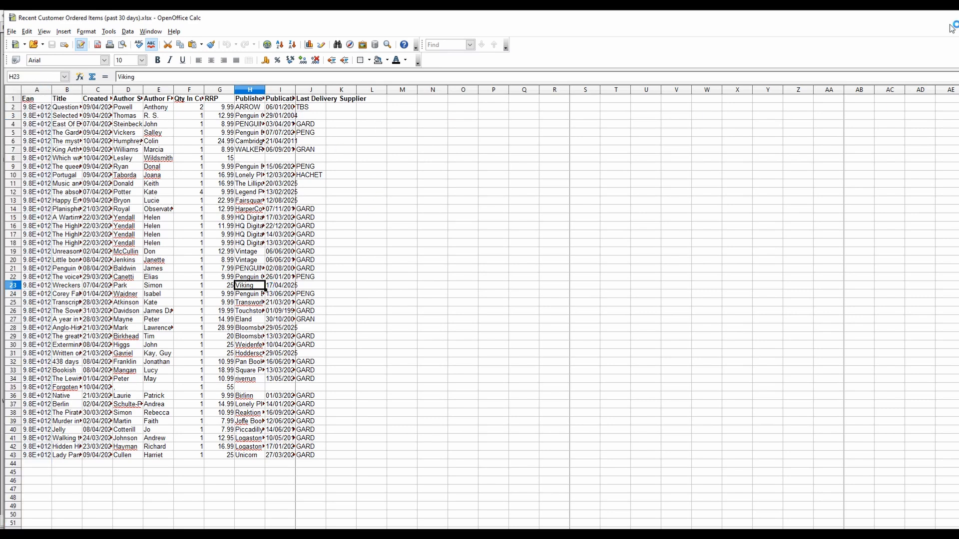
pyautogui.moveTo(950, 26); pyautogui.dragTo(791, 121)
pyautogui.click(788, 119)
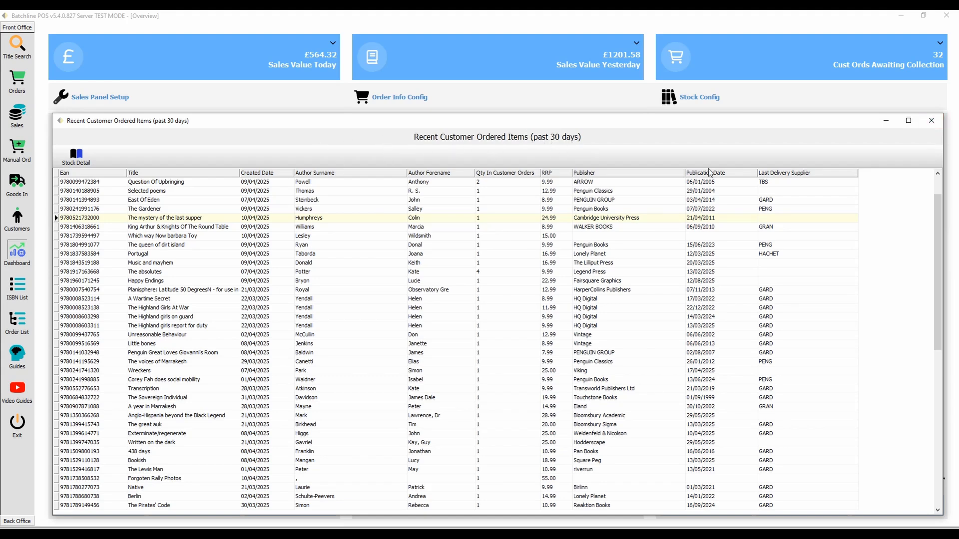
pyautogui.click(932, 120)
# Step: Configure the Batchline data to count customer orders less than 21 days old as recent, and review the saved settings
pyautogui.click(416, 100)
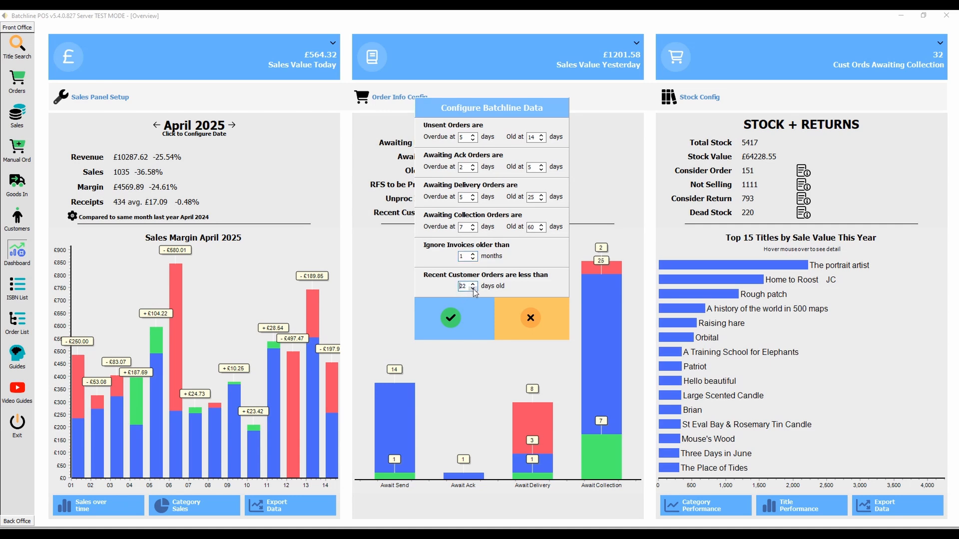
pyautogui.click(456, 313)
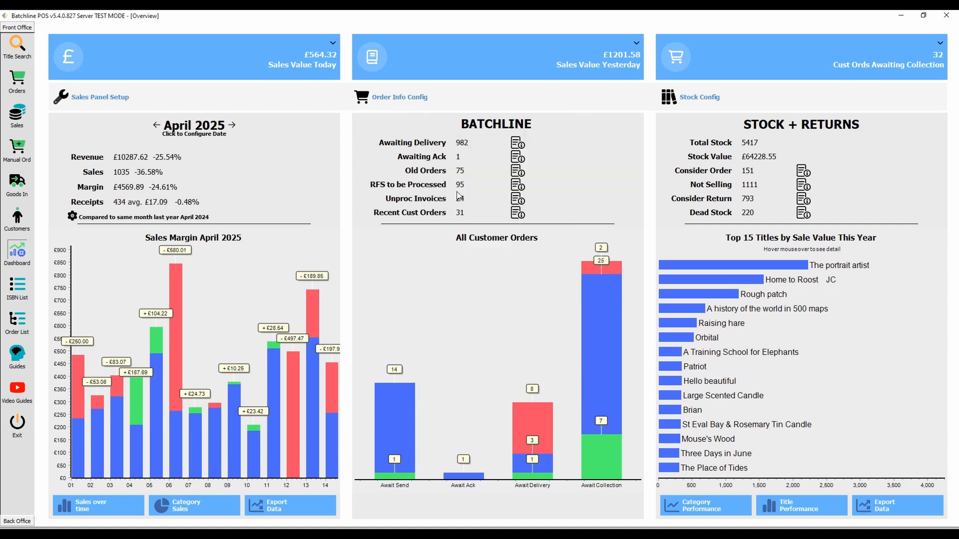
pyautogui.click(396, 97)
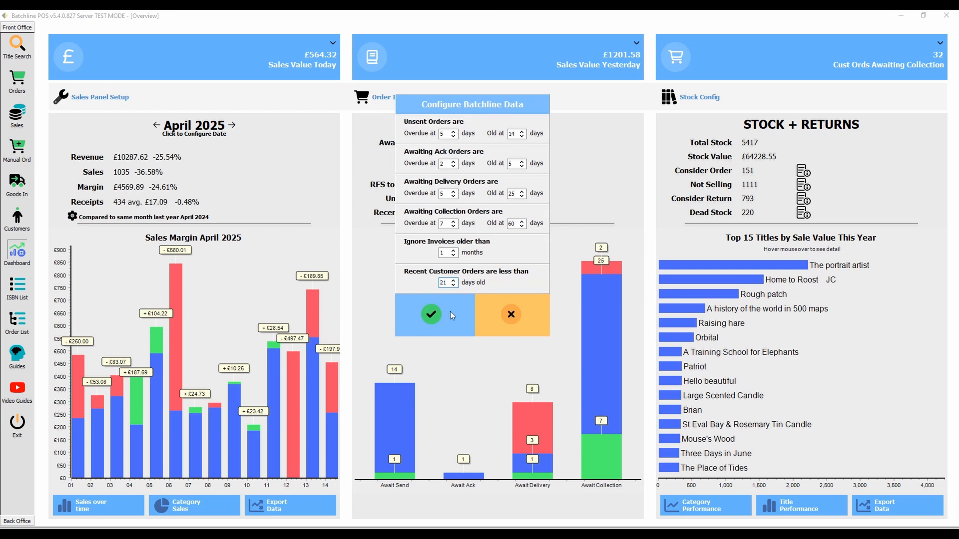
pyautogui.click(531, 317)
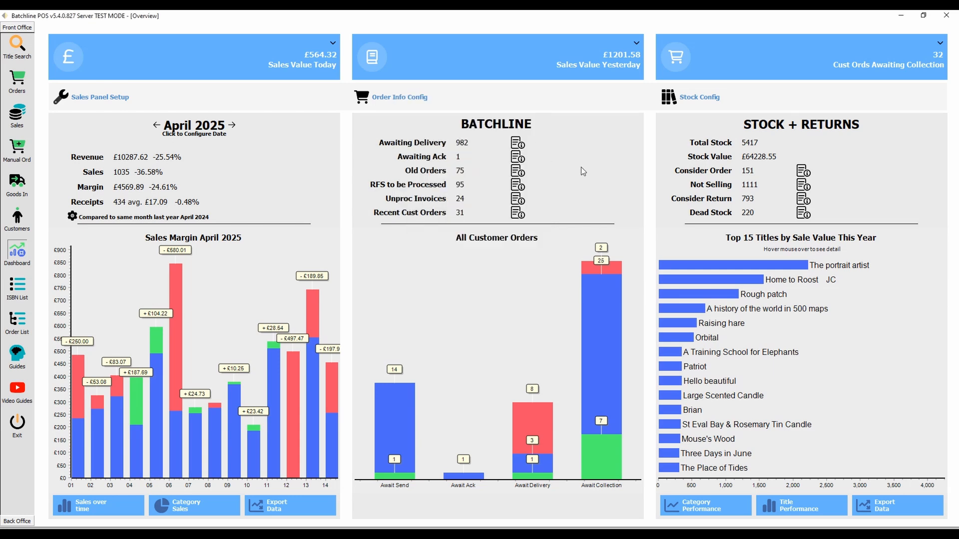